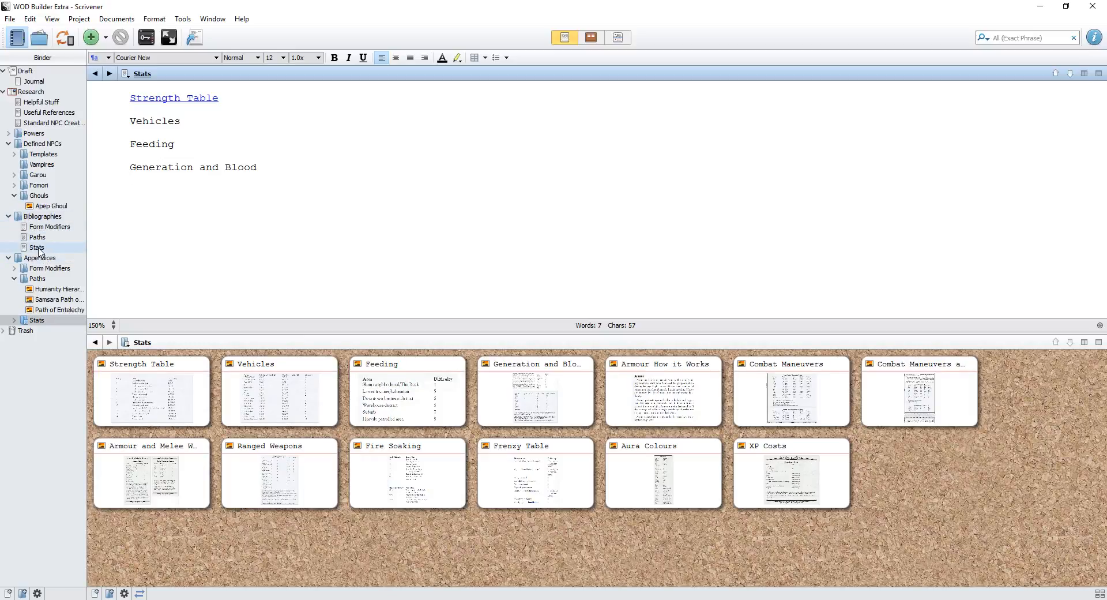
- View the Form Modifiers, Paths and Stats bibliographies, follow the Strength Table link in Stats, and return to the Stats corkboard
left_click(50, 227)
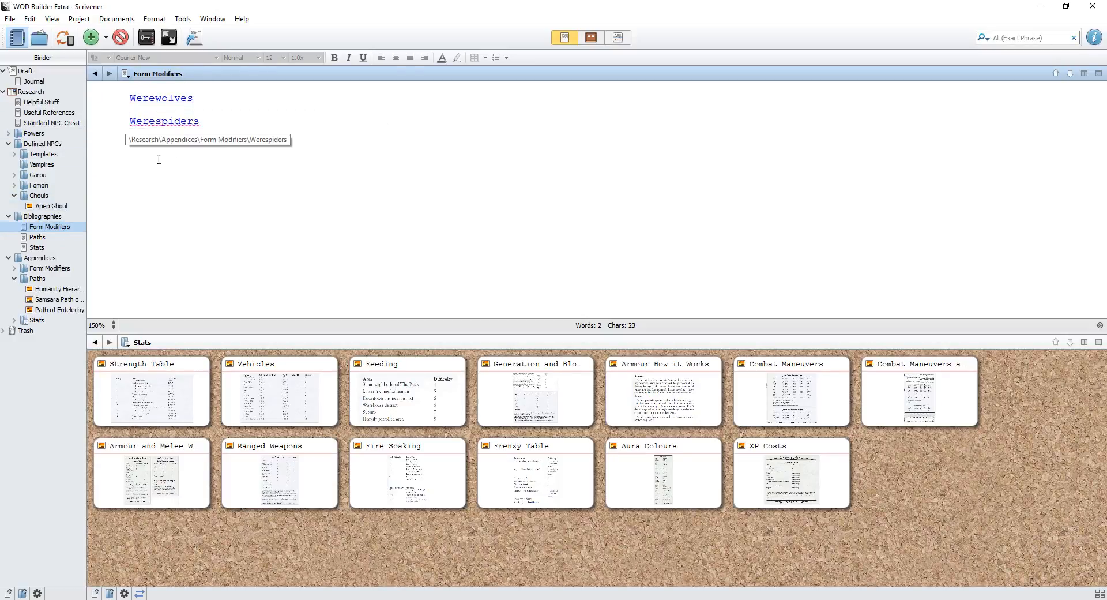
left_click(53, 237)
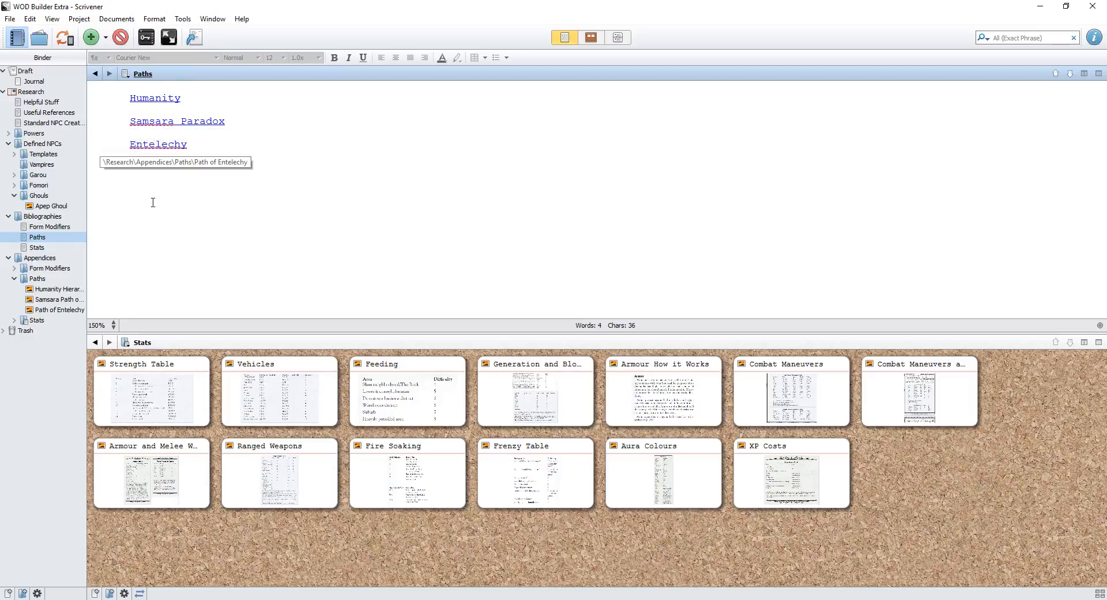
left_click(34, 248)
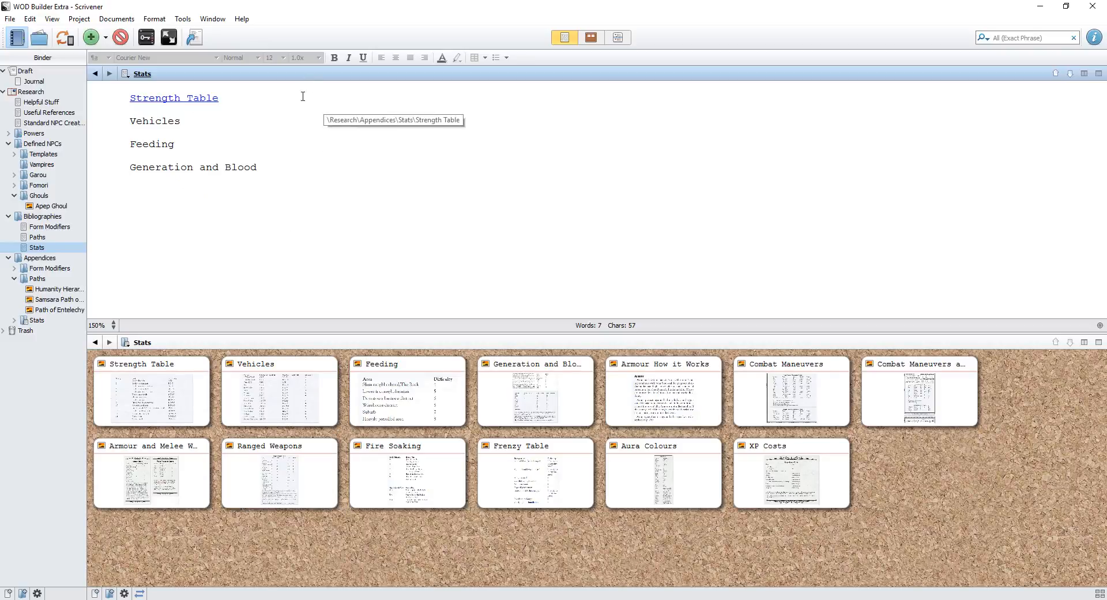
left_click(152, 101)
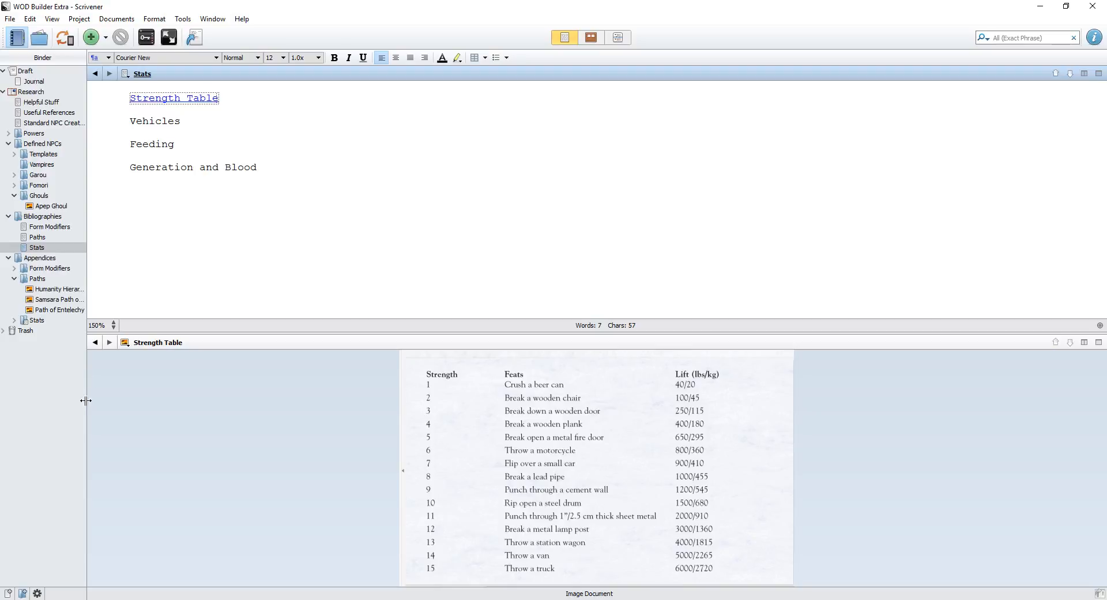
left_click(95, 343)
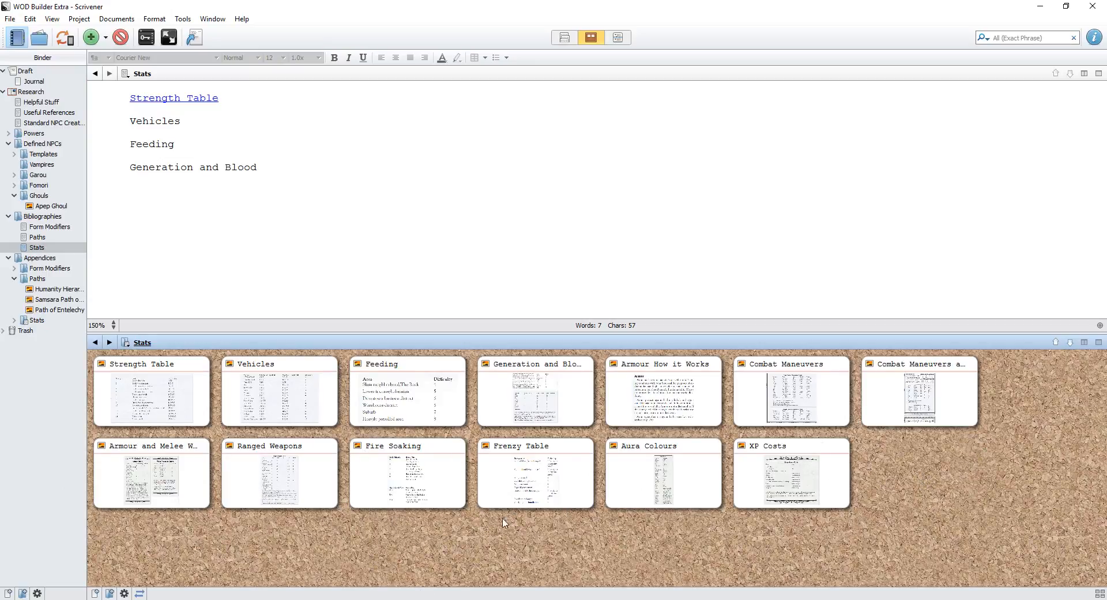
- Link the word Vehicles in the Stats bibliography to the existing Vehicles document under Research > Appendices > Stats, and test the link
left_click(110, 120)
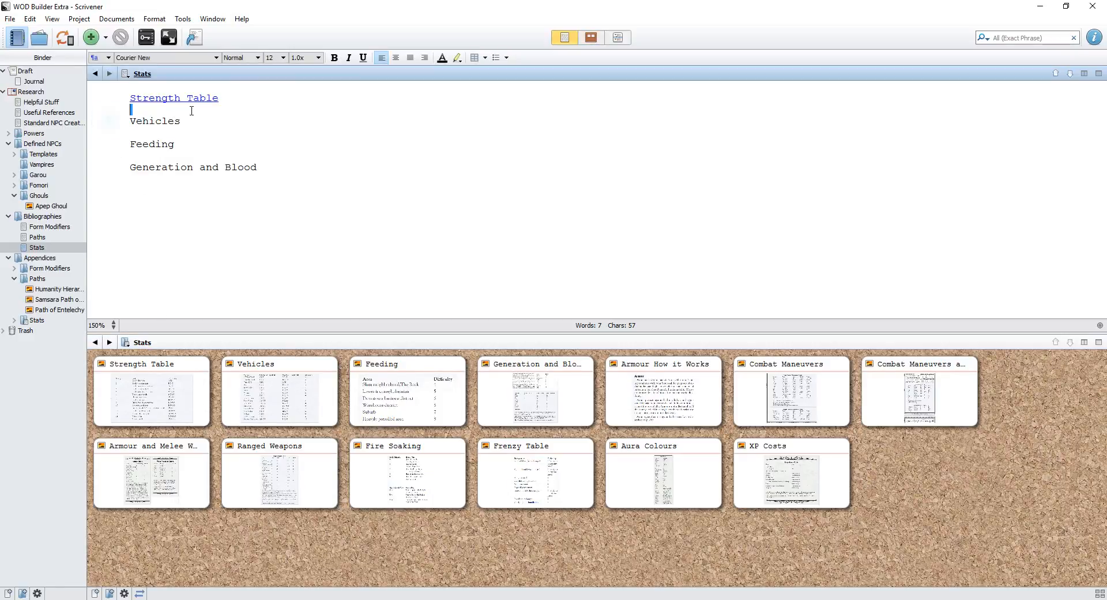
double_click(202, 119)
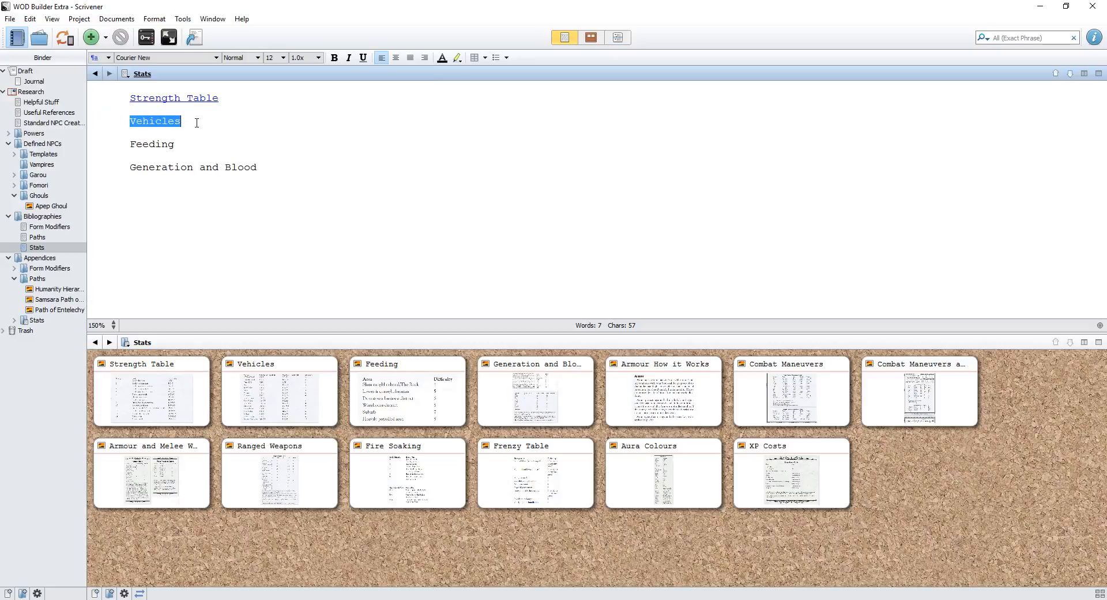
right_click(158, 123)
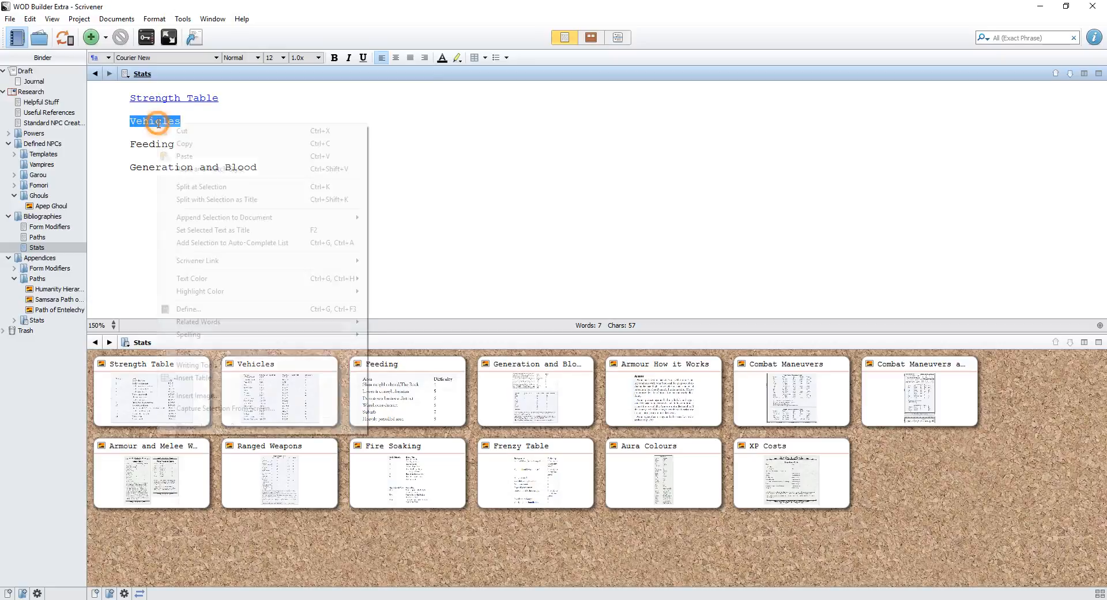
mouse_move(212, 262)
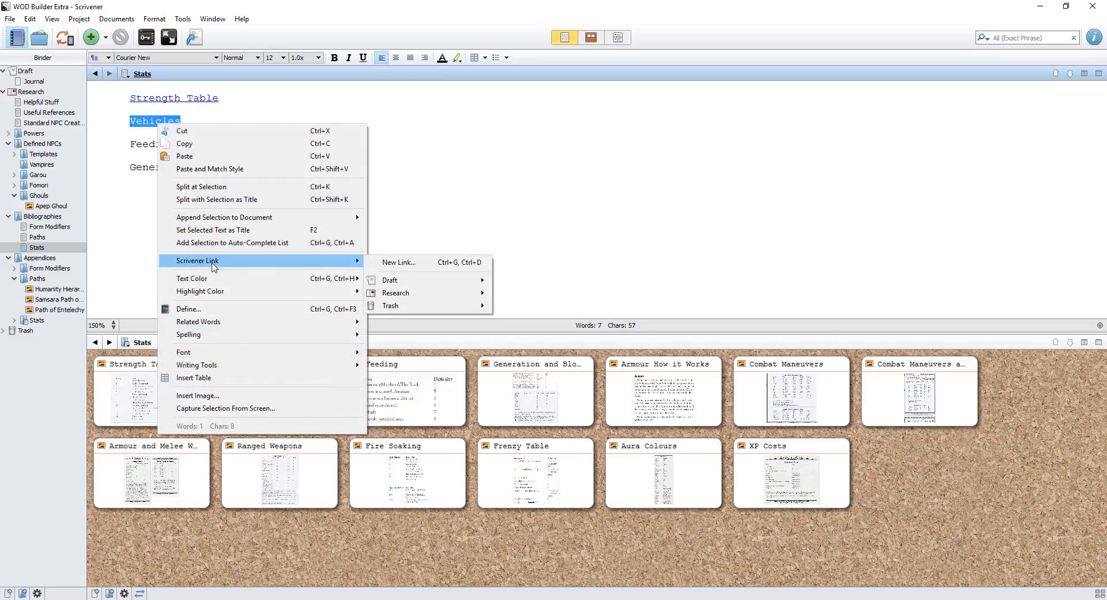
left_click(390, 265)
left_click(571, 255)
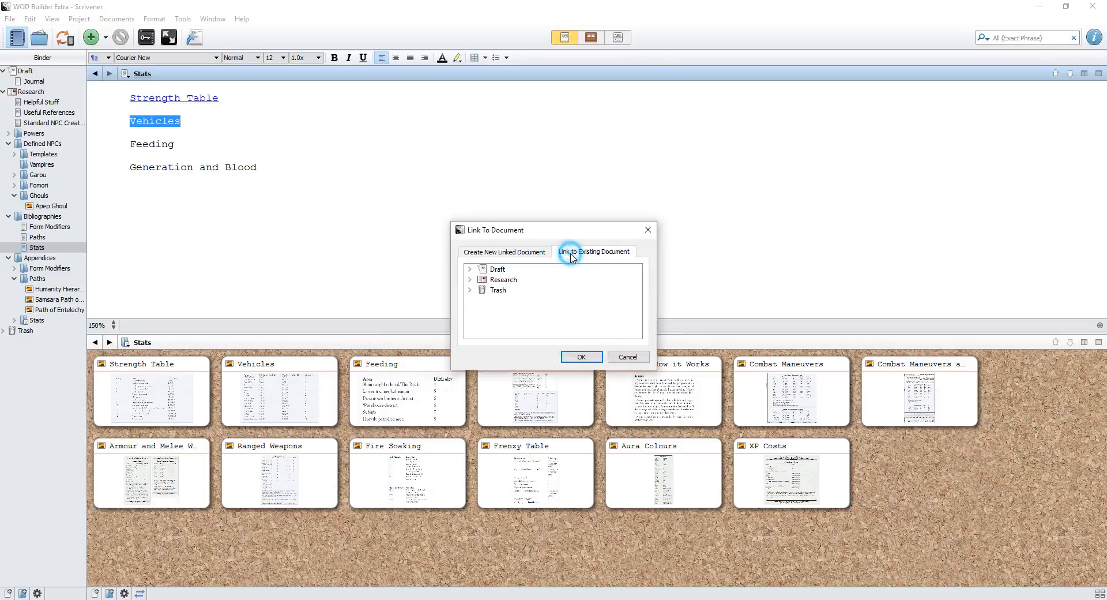
left_click(471, 281)
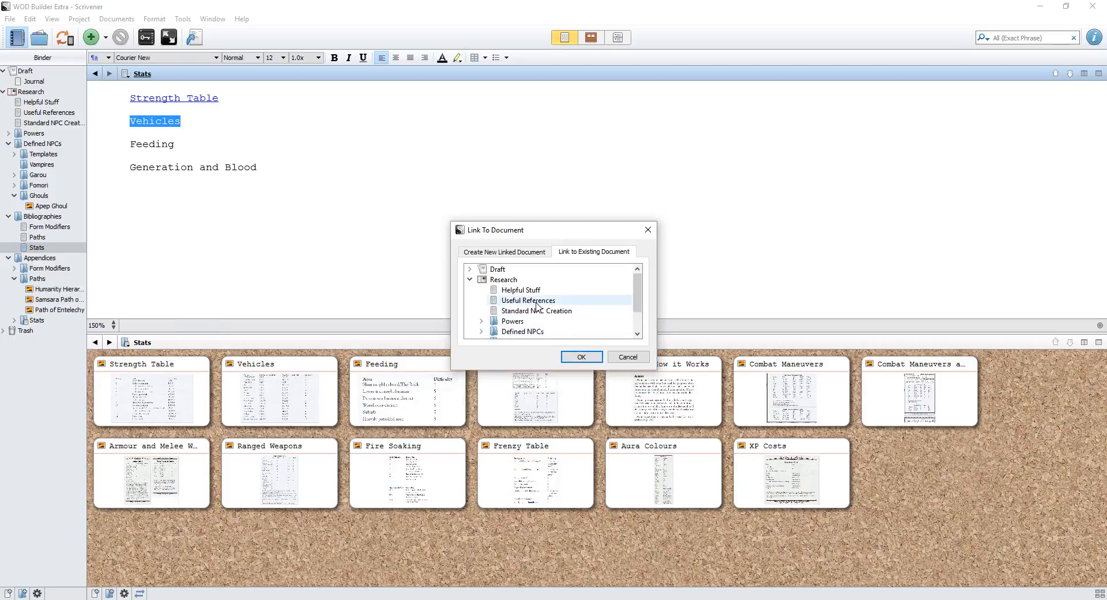
scroll(537, 306, "down", 1)
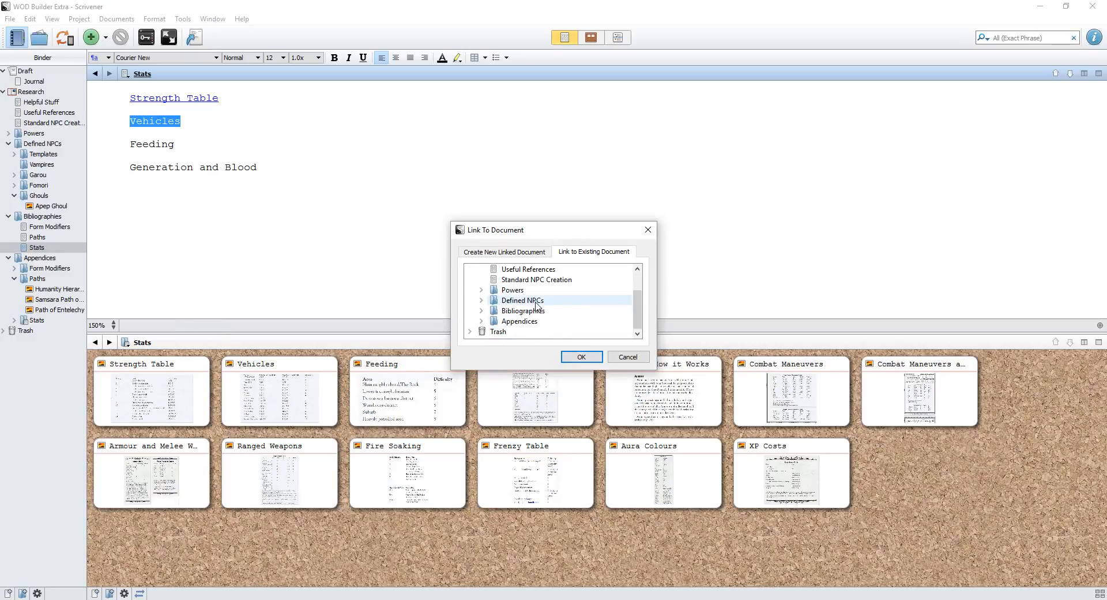
left_click(481, 321)
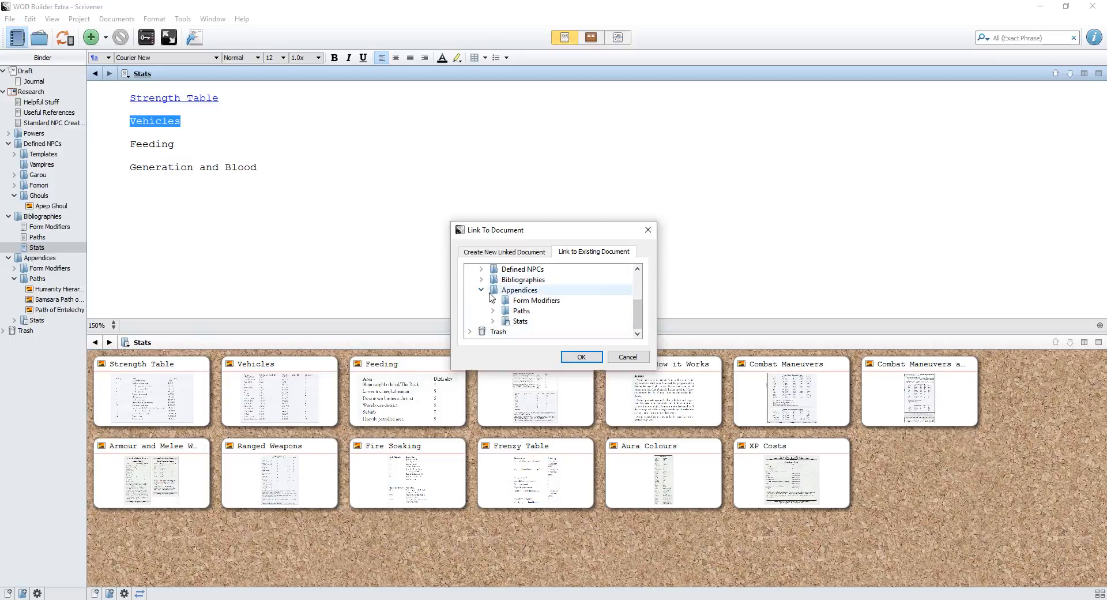
left_click(493, 322)
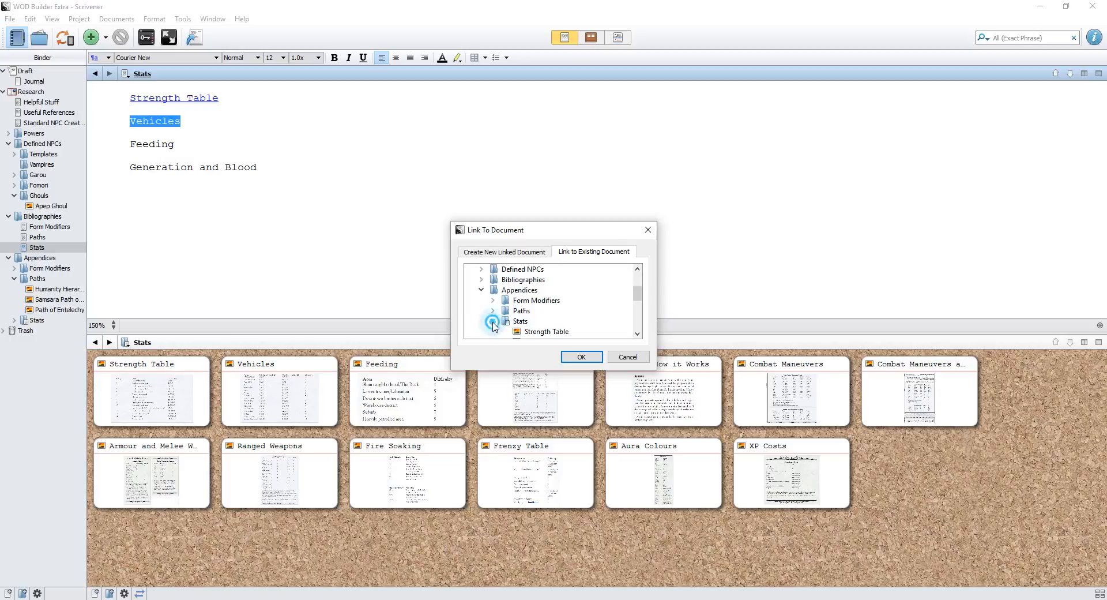
scroll(519, 311, "down", 1)
left_click(543, 315)
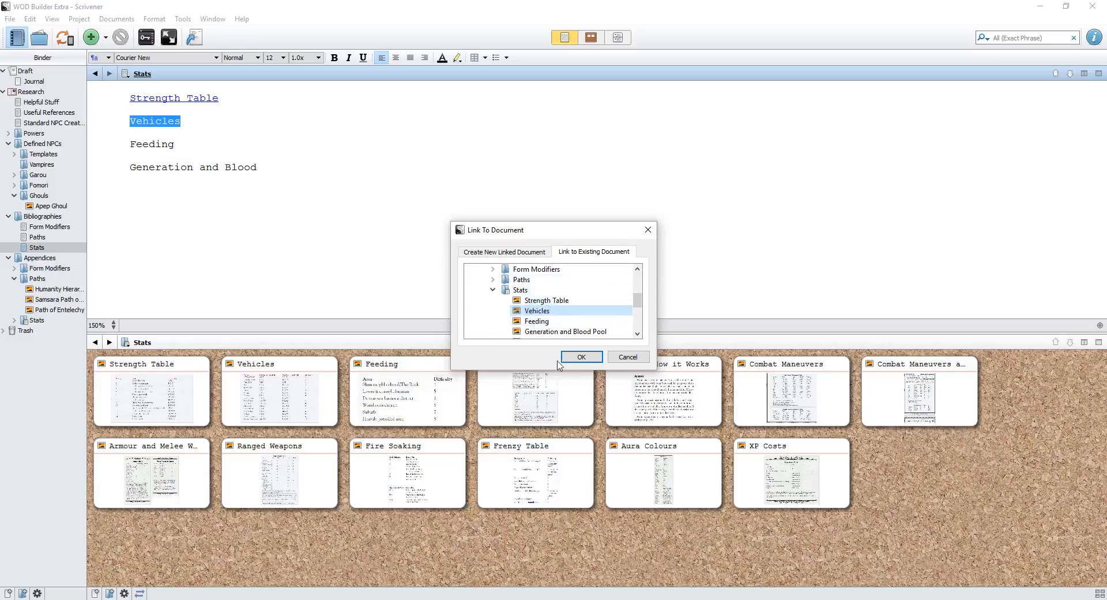
left_click(580, 358)
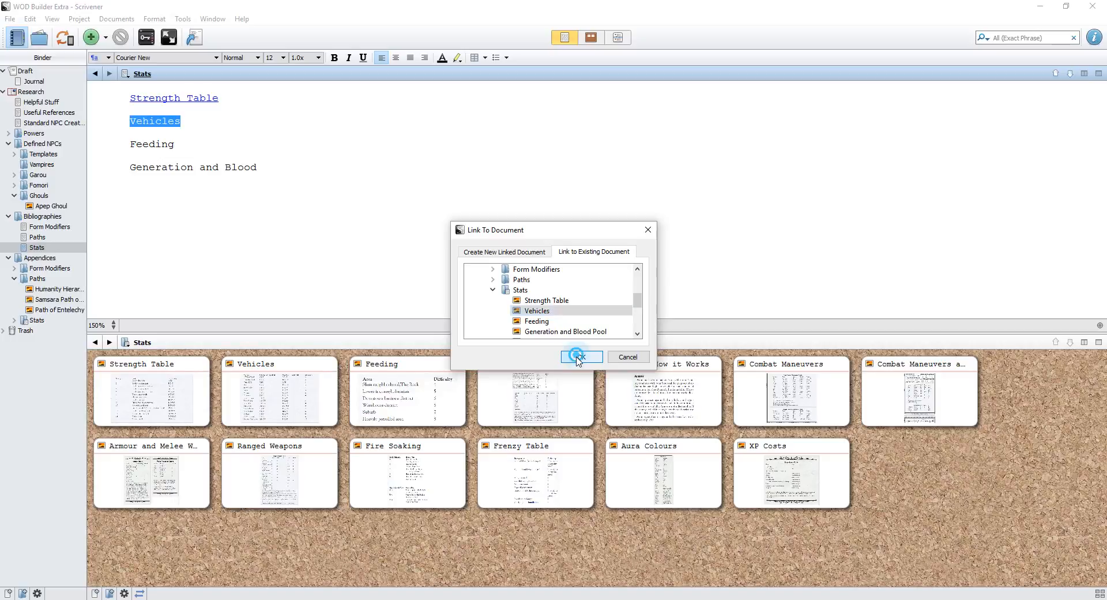
left_click(485, 239)
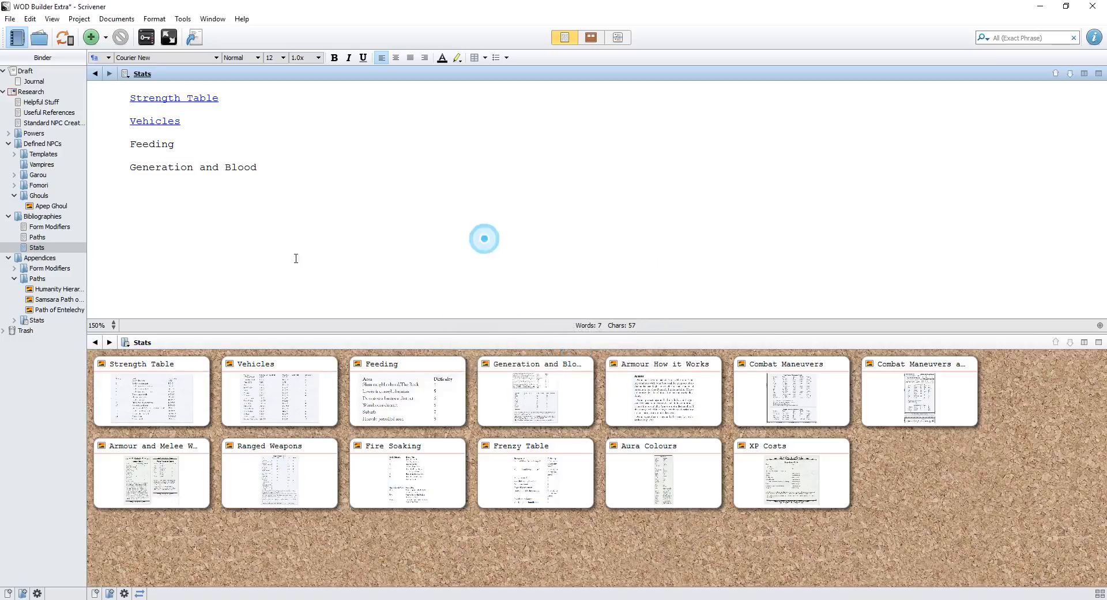
left_click(153, 119)
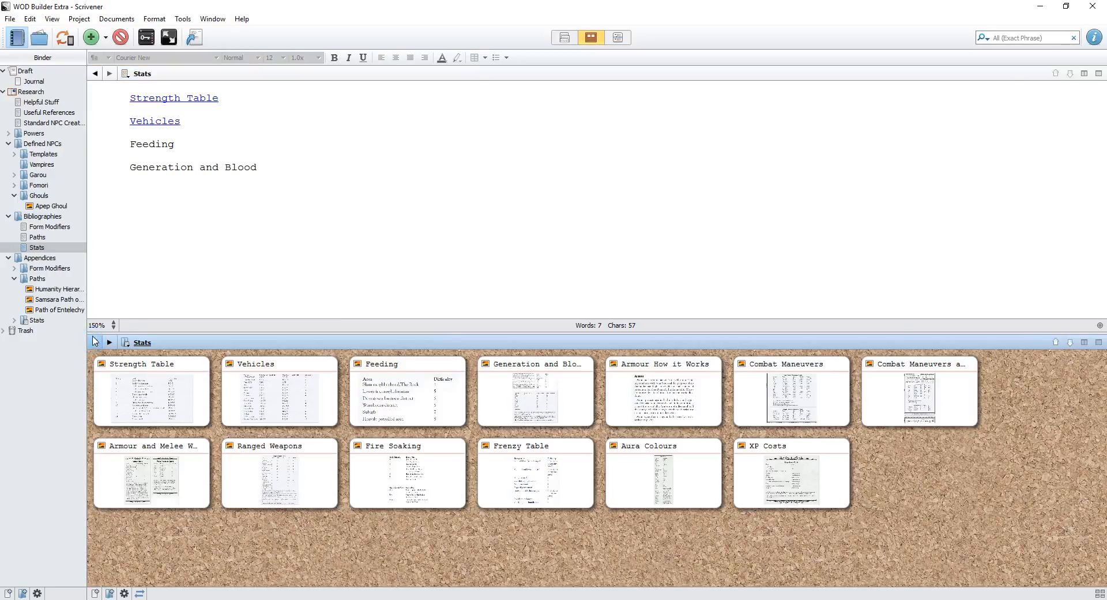
left_click(95, 342)
- Link the word Feeding in the Stats bibliography to the existing Feeding document under Research > Appendices > Stats
left_click(127, 144)
double_click(193, 142)
right_click(193, 142)
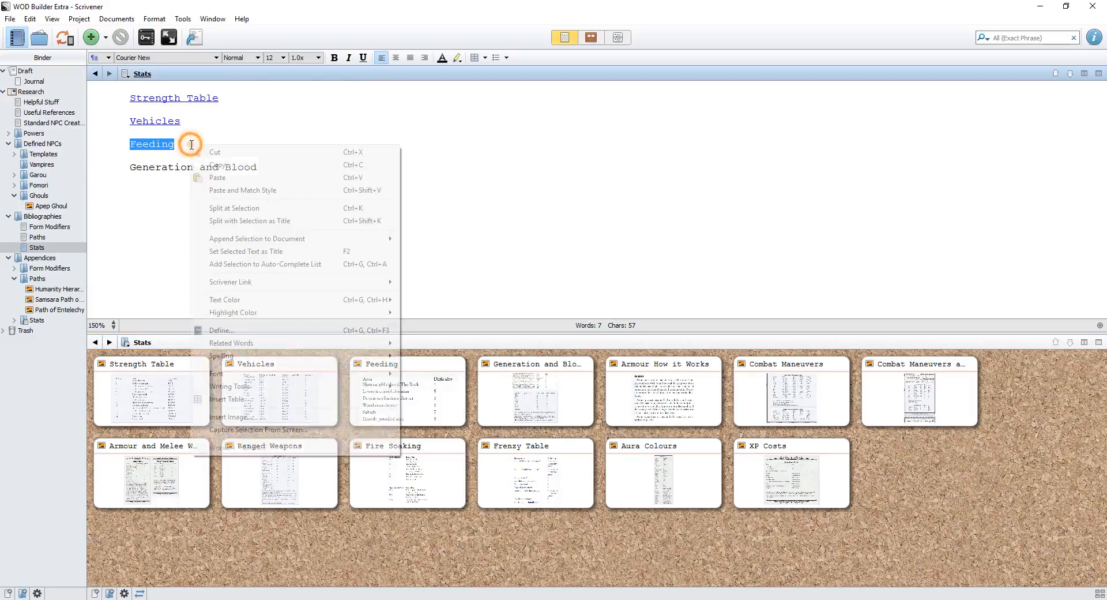
mouse_move(281, 285)
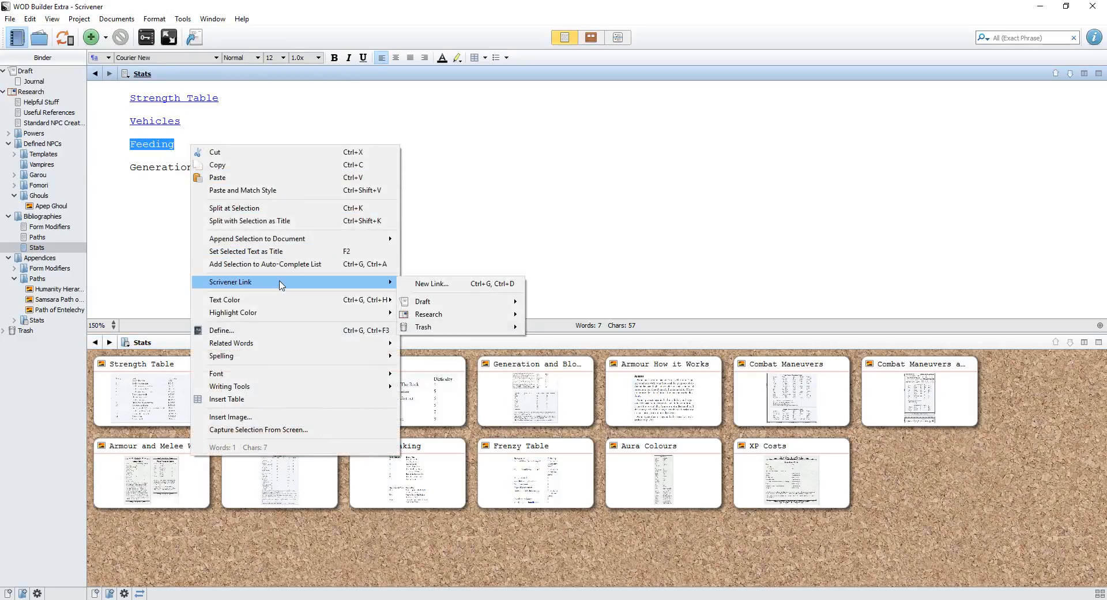
left_click(416, 283)
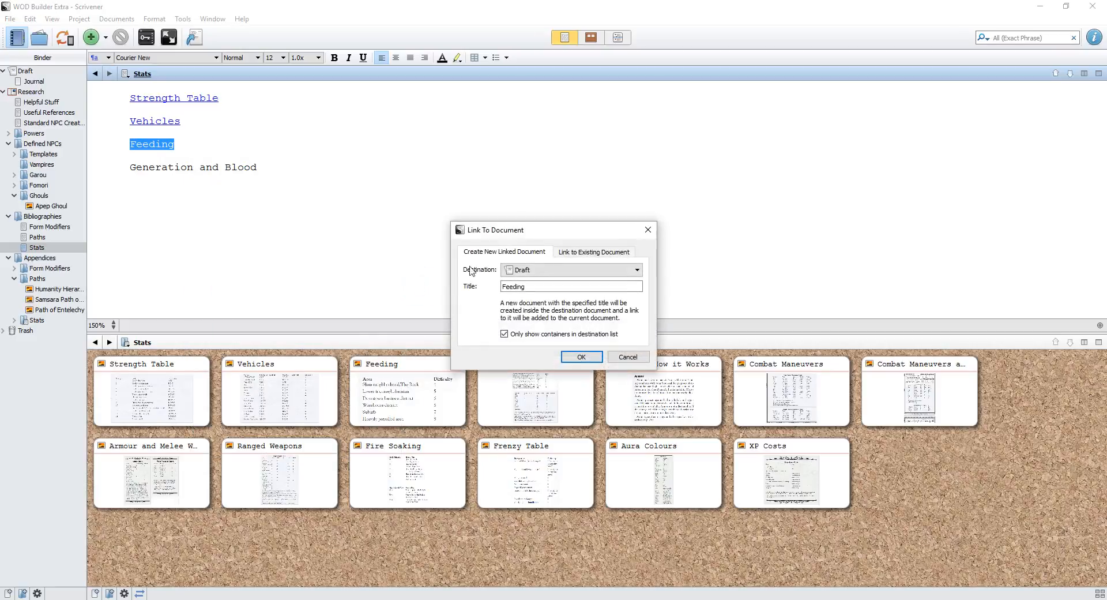
left_click(580, 251)
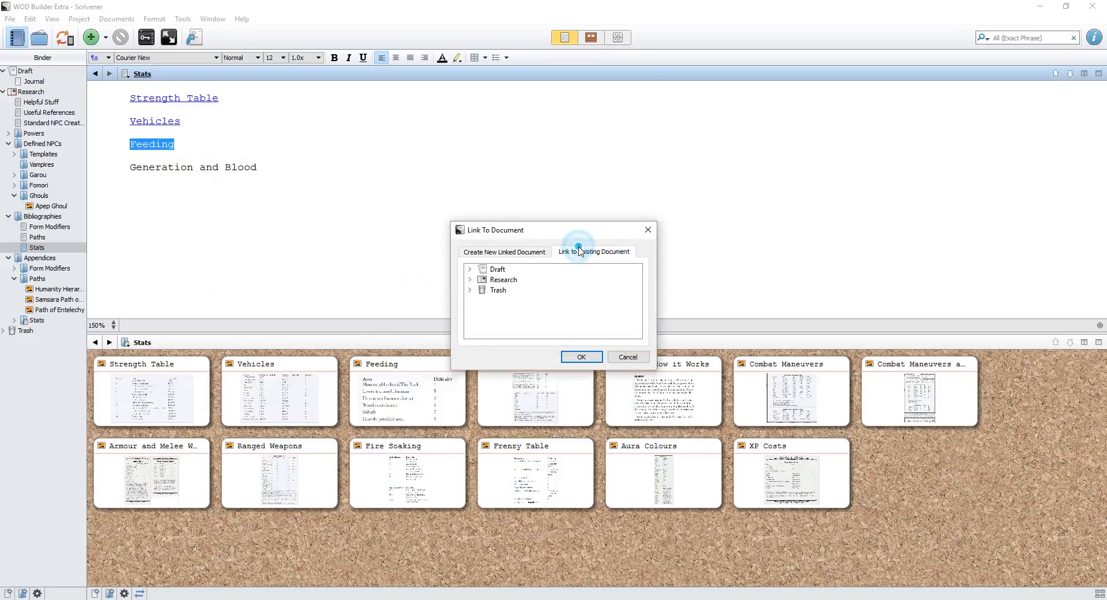
left_click(470, 279)
scroll(483, 320, "down", 1)
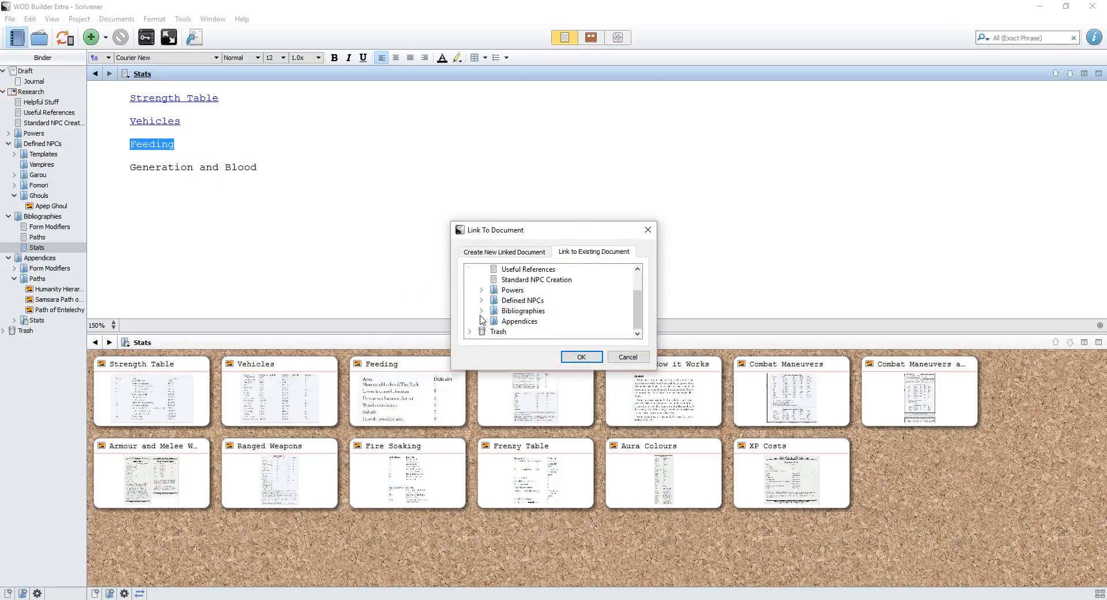
left_click(482, 321)
scroll(490, 319, "down", 1)
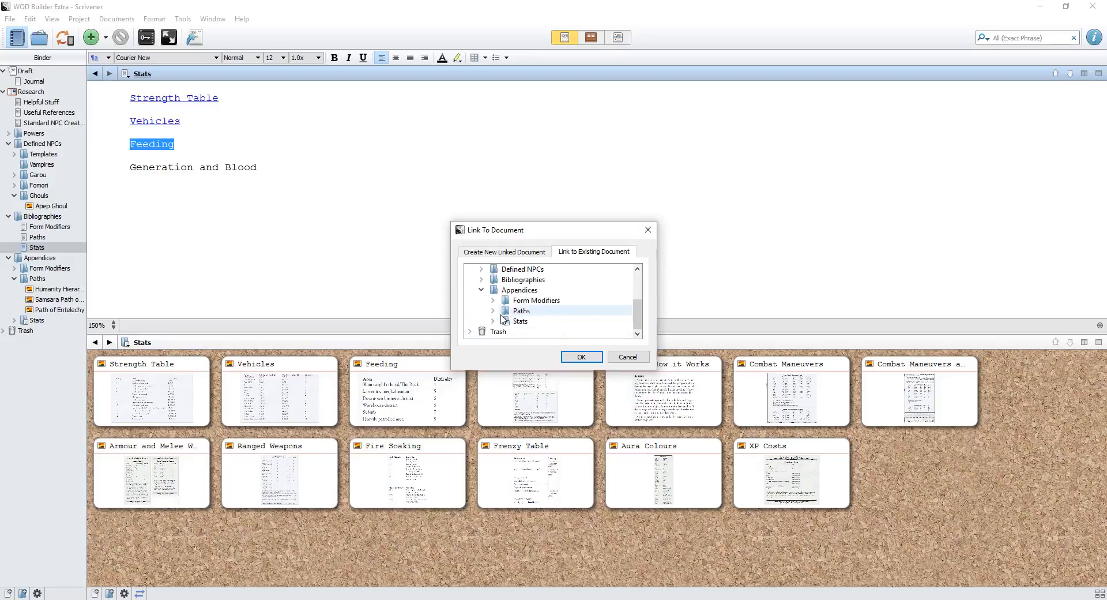
scroll(495, 326, "up", 1)
scroll(500, 332, "down", 1)
left_click(492, 321)
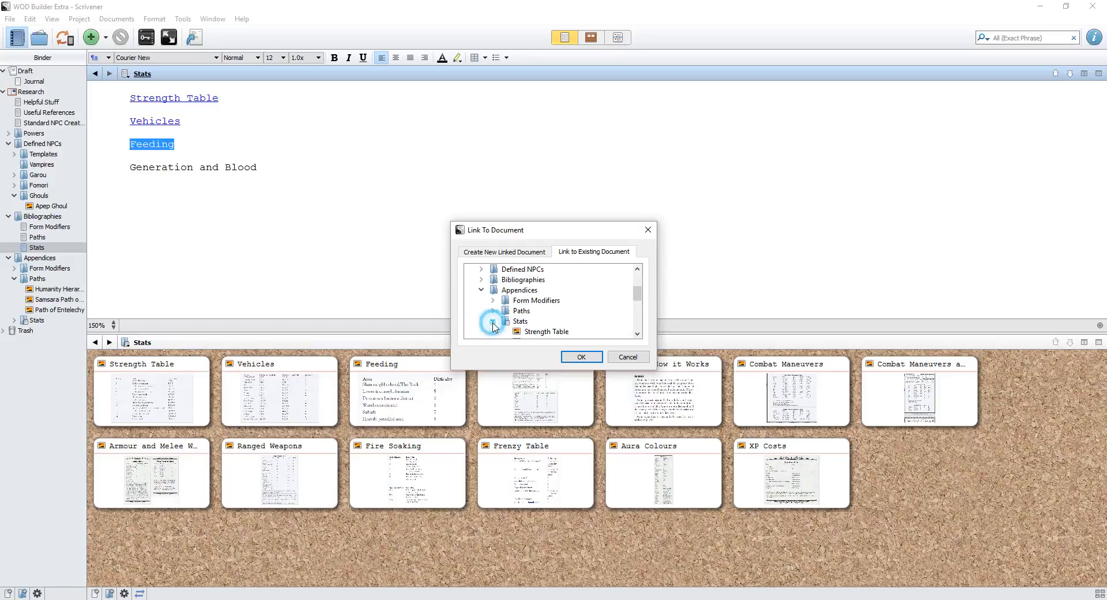
scroll(502, 314, "down", 2)
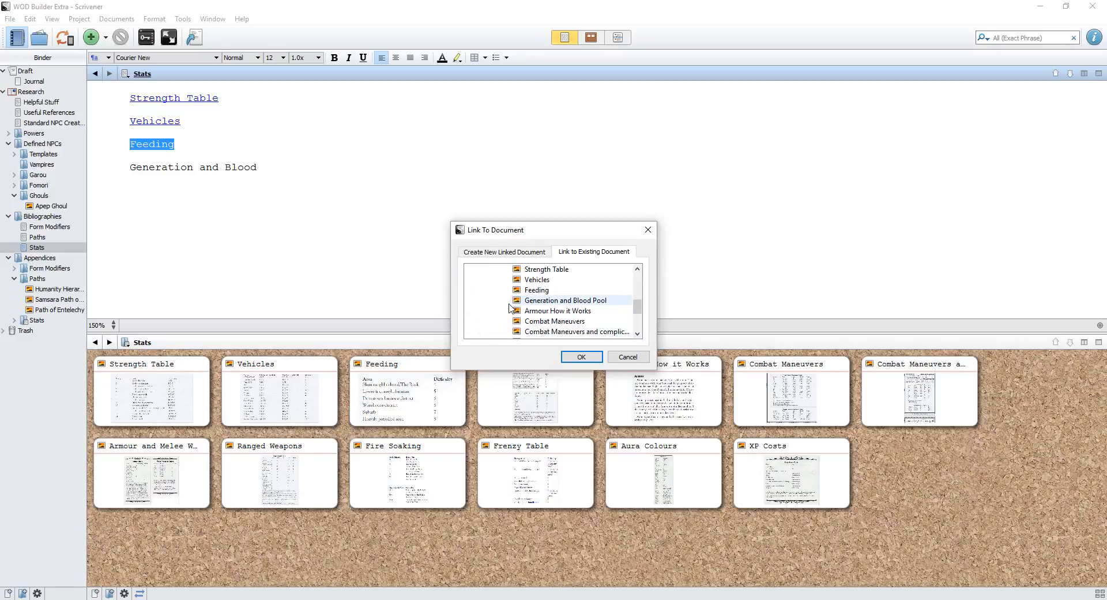
left_click(535, 290)
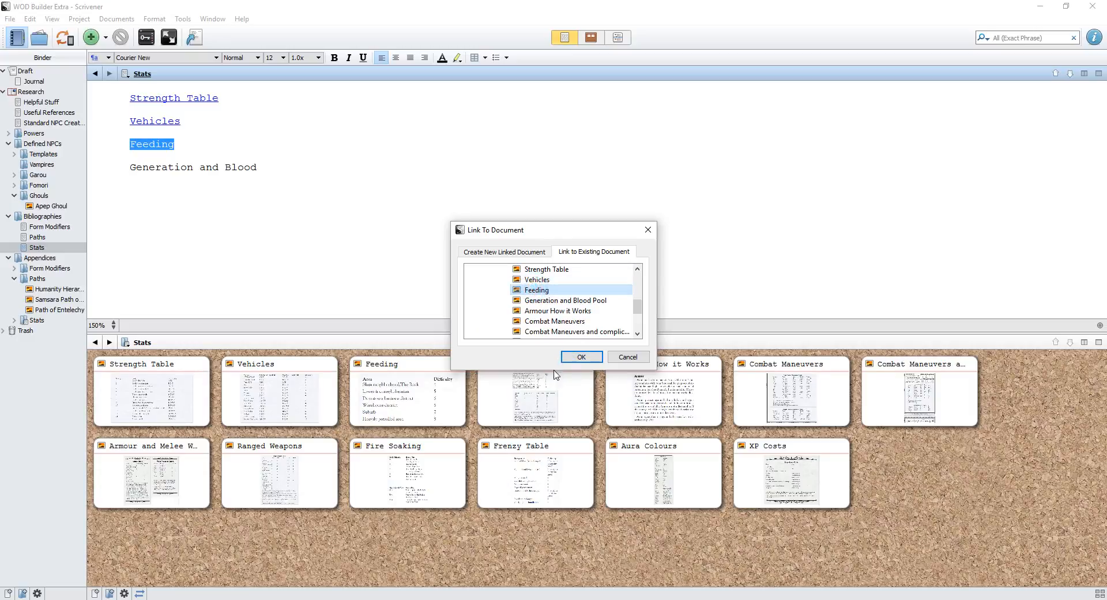
left_click(579, 361)
- Follow the Feeding link to view its table, and return the second editor to the Stats corkboard
left_click(152, 143)
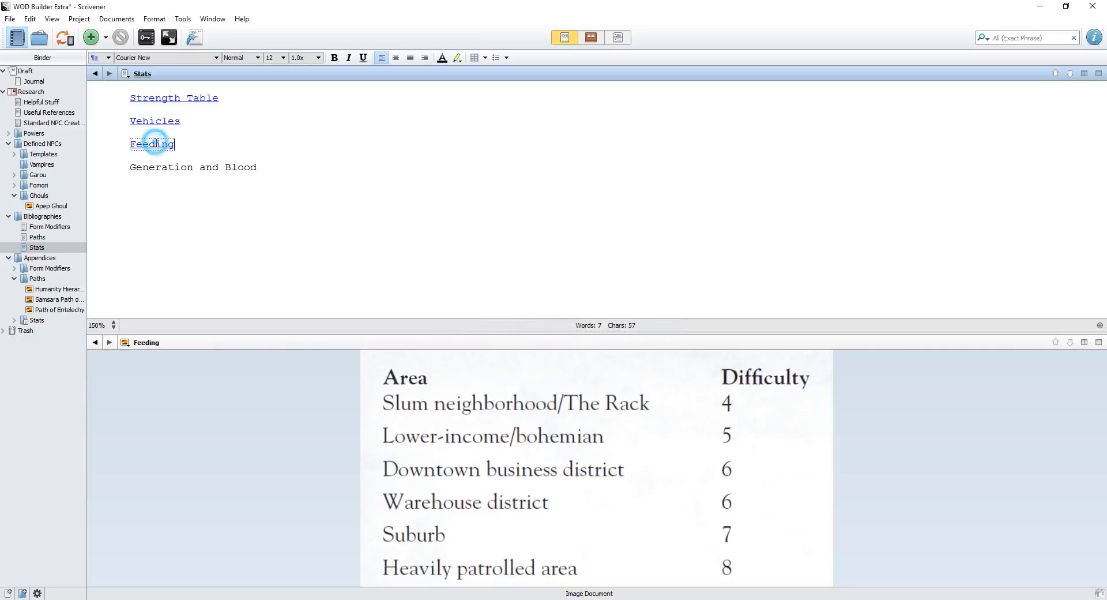
left_click(542, 441)
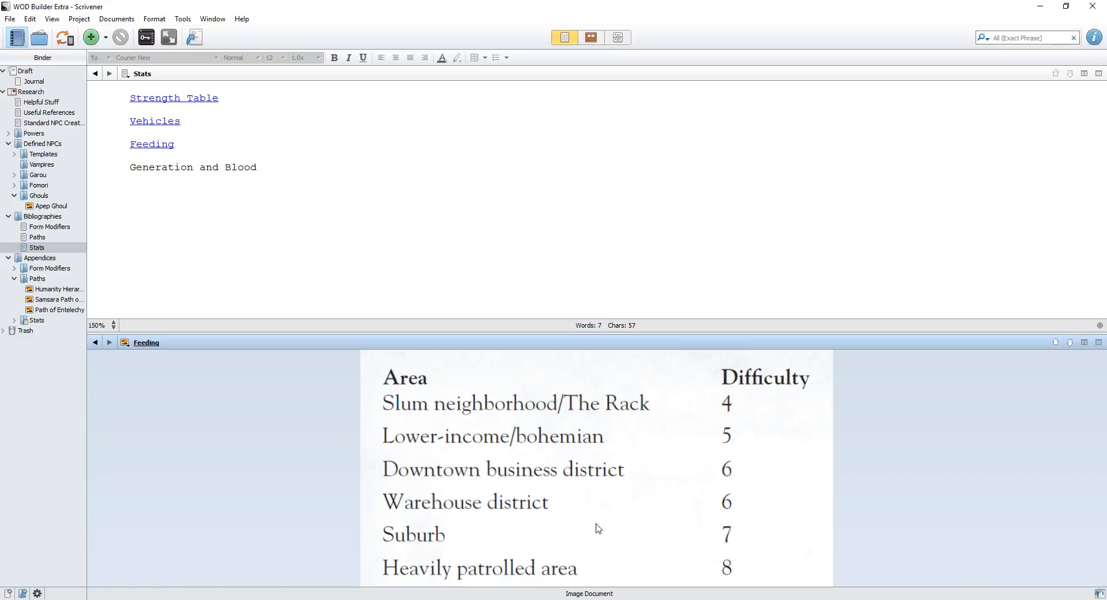
left_click(96, 342)
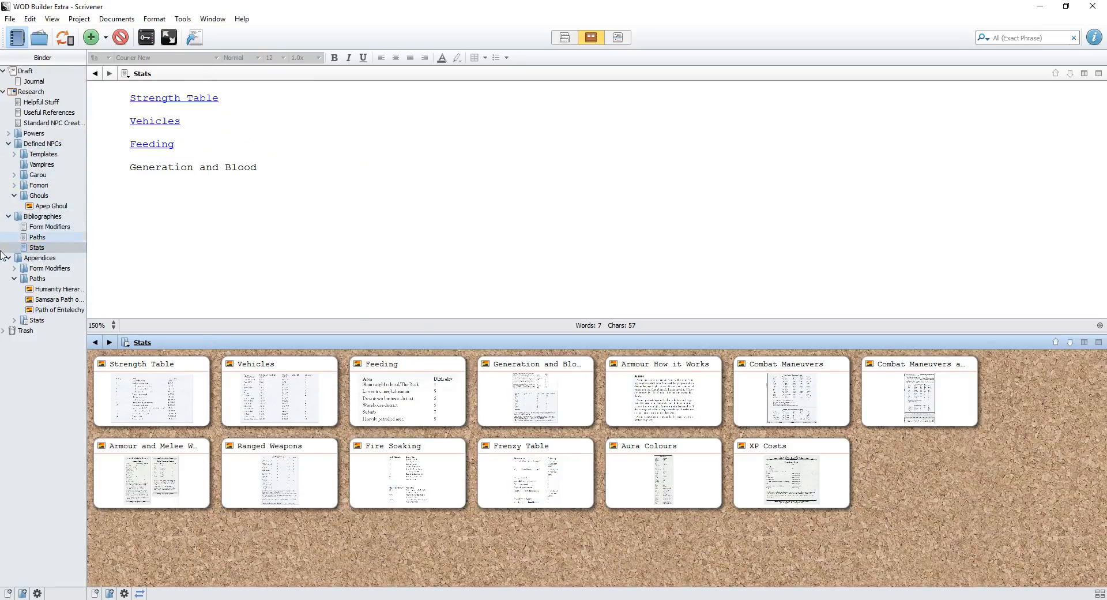
- Collapse the Defined NPCs and Bibliographies folders, and open the Presence document under Powers > Power Bibliographies > Vampires
left_click(8, 144)
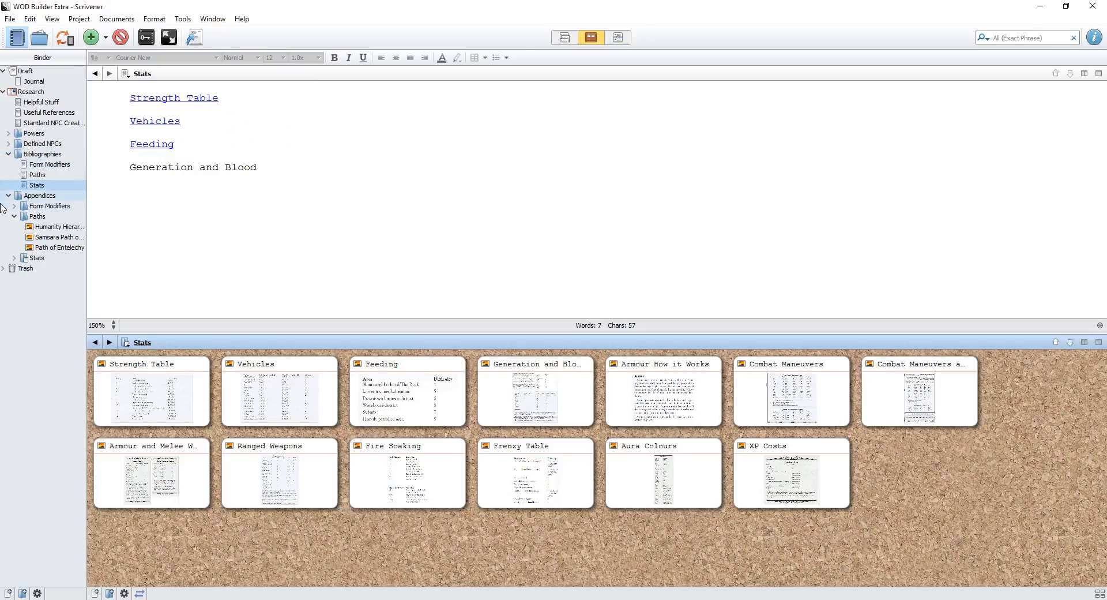
left_click(8, 154)
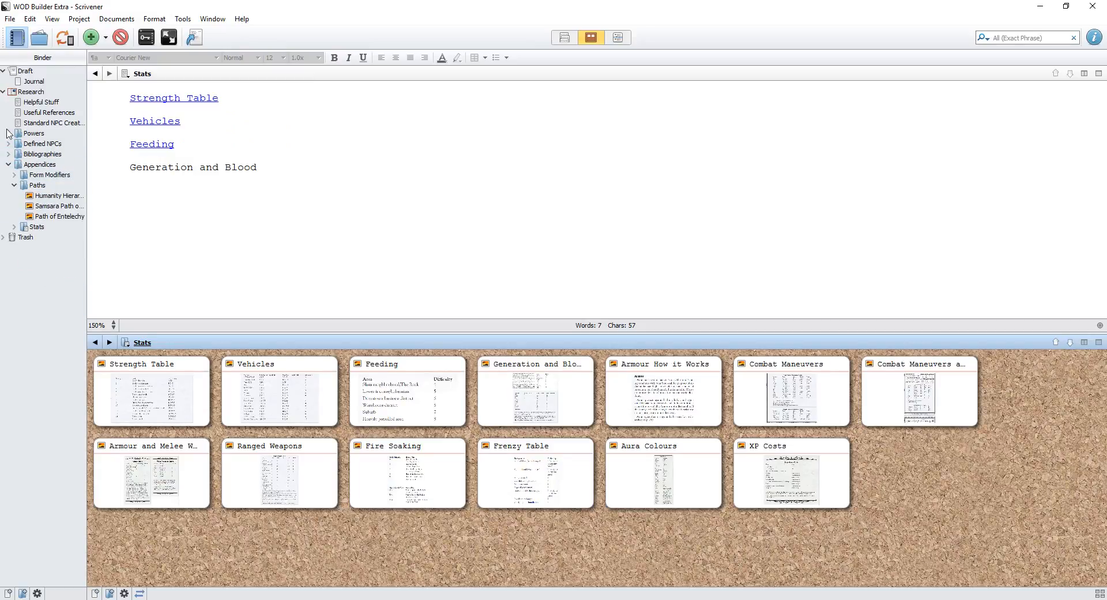
left_click(9, 133)
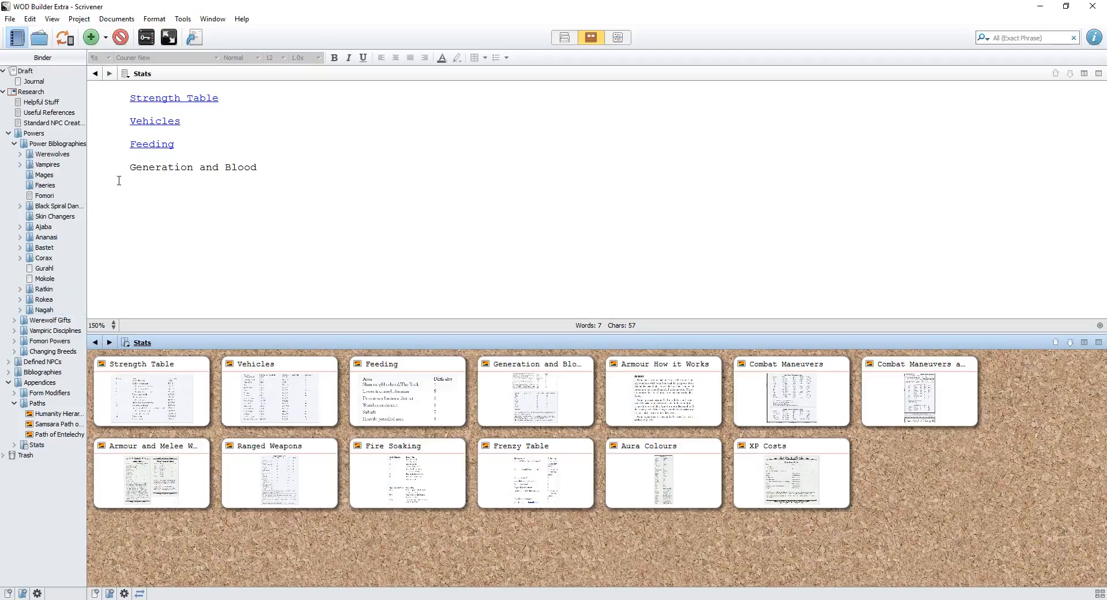
left_click(19, 165)
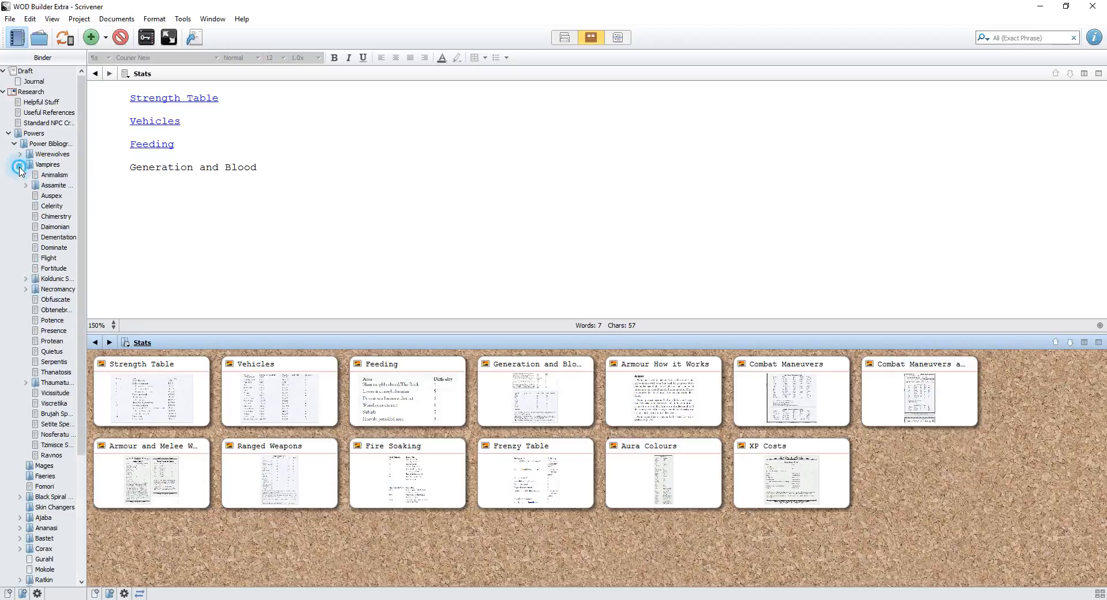
left_click(58, 332)
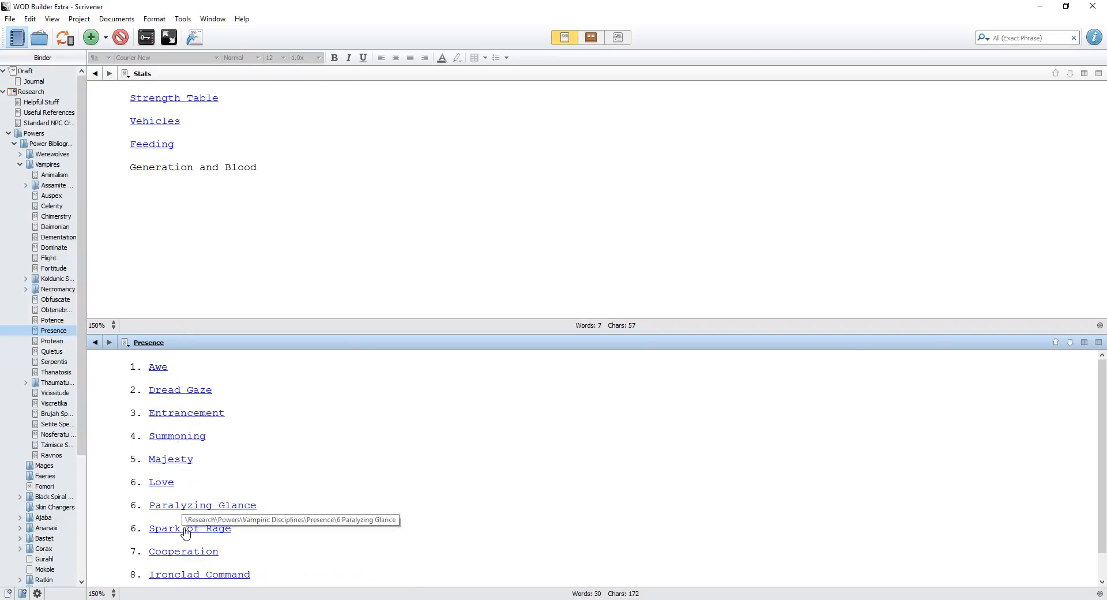
- Follow the Entrancement link in the Presence list, read the linked page, and return the first editor to the Stats document
left_click(170, 414)
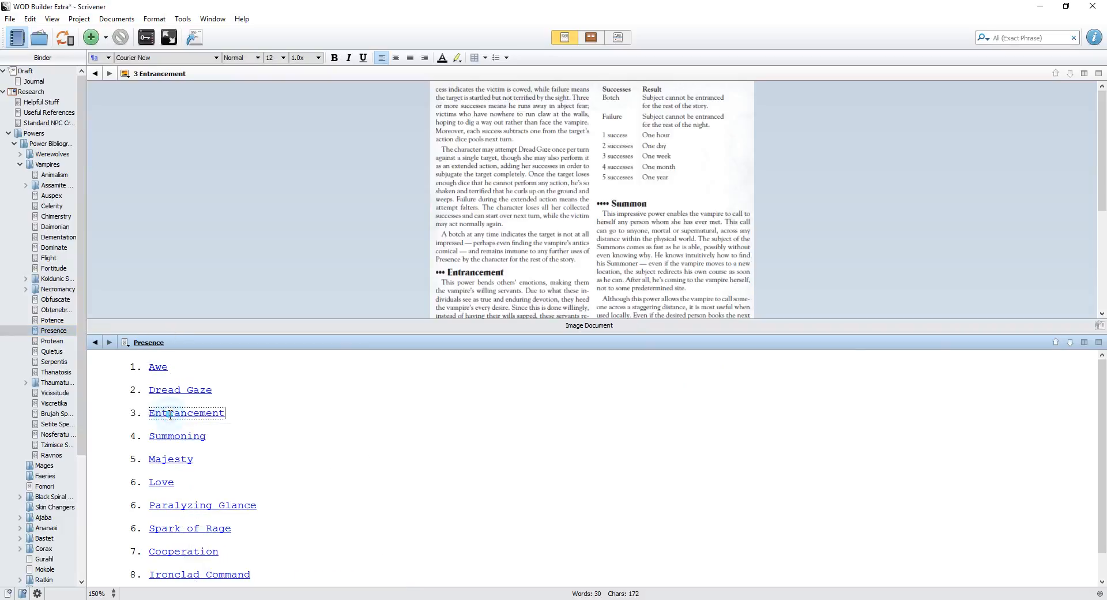
left_click(600, 277)
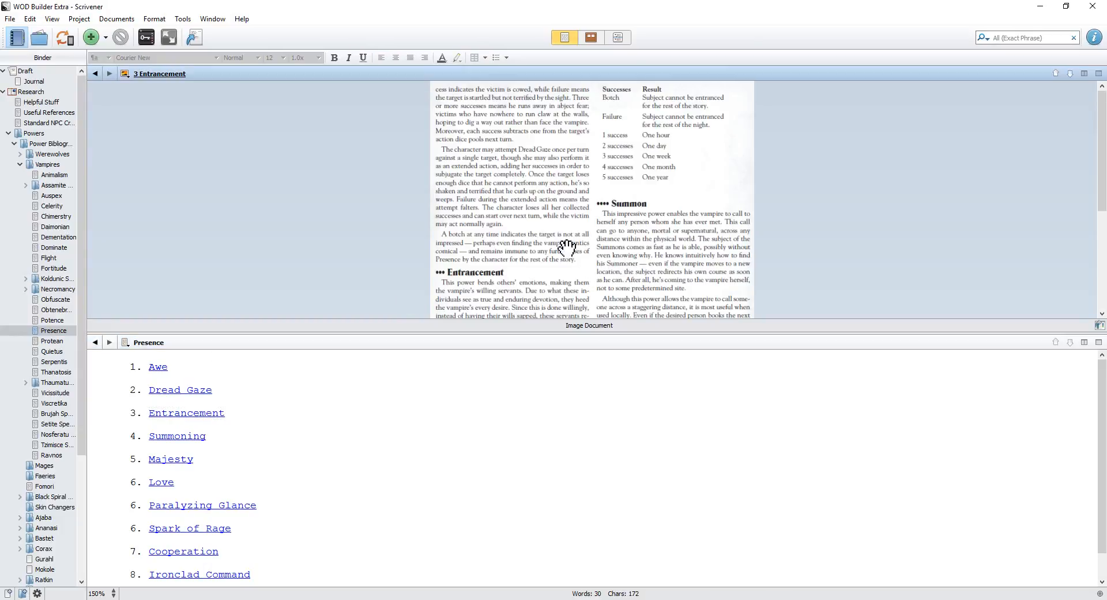
scroll(470, 245, "down", 3)
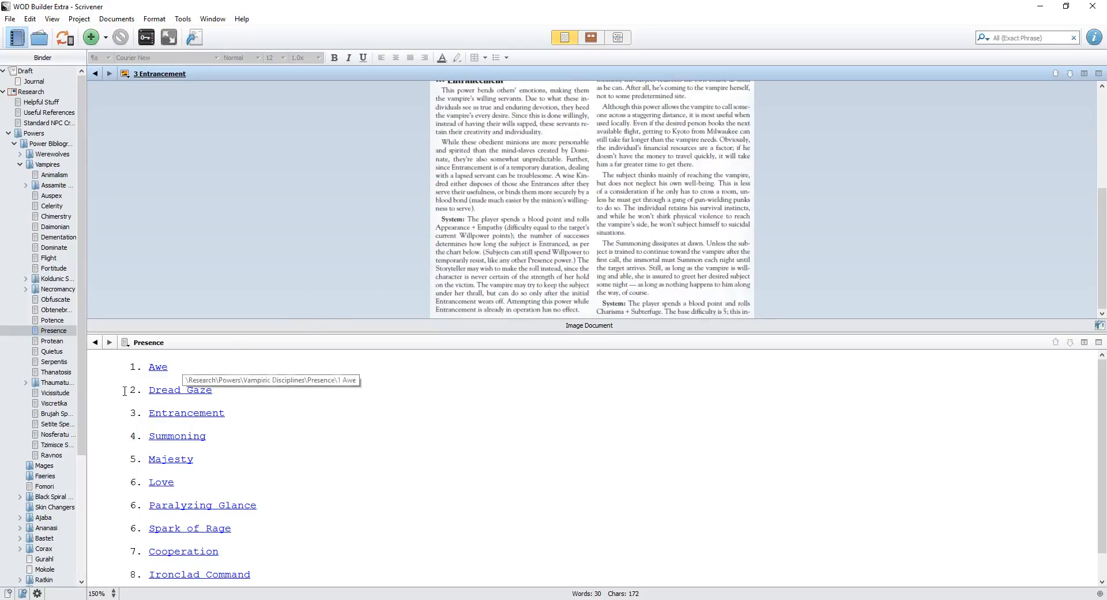
left_click(95, 74)
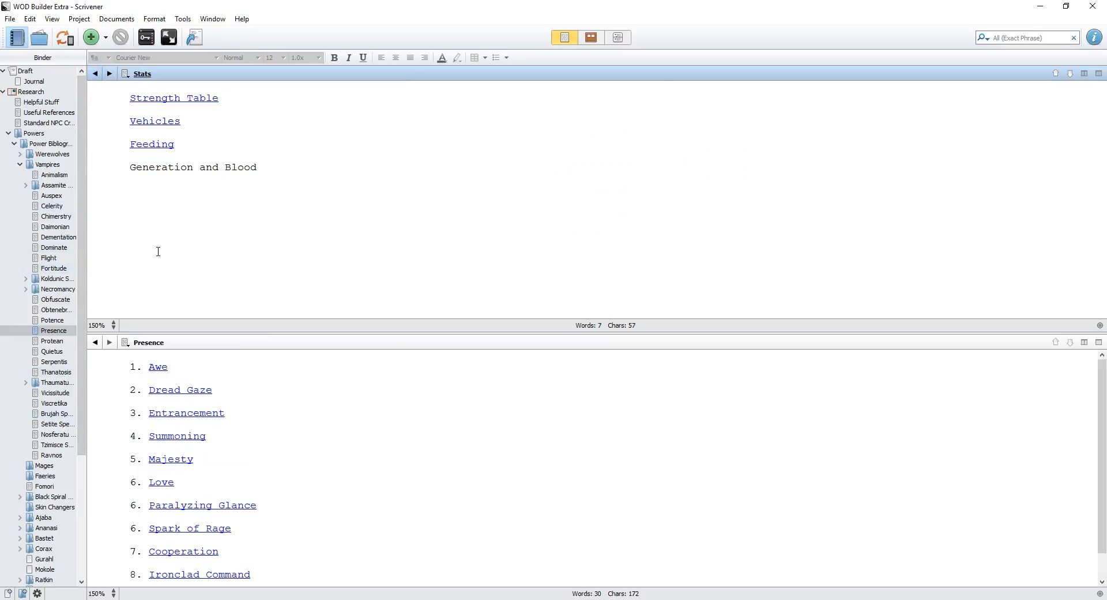
left_click(227, 251)
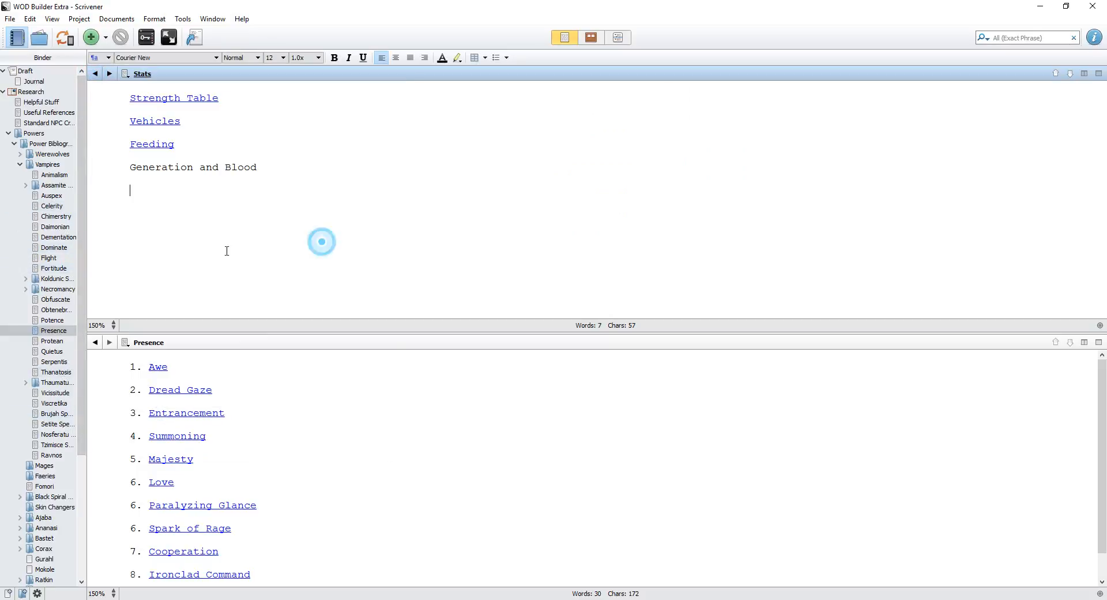
- Collapse Power Bibliographies, open the Vampire document under Defined NPCs > Templates, and copy its entire text
left_click(14, 143)
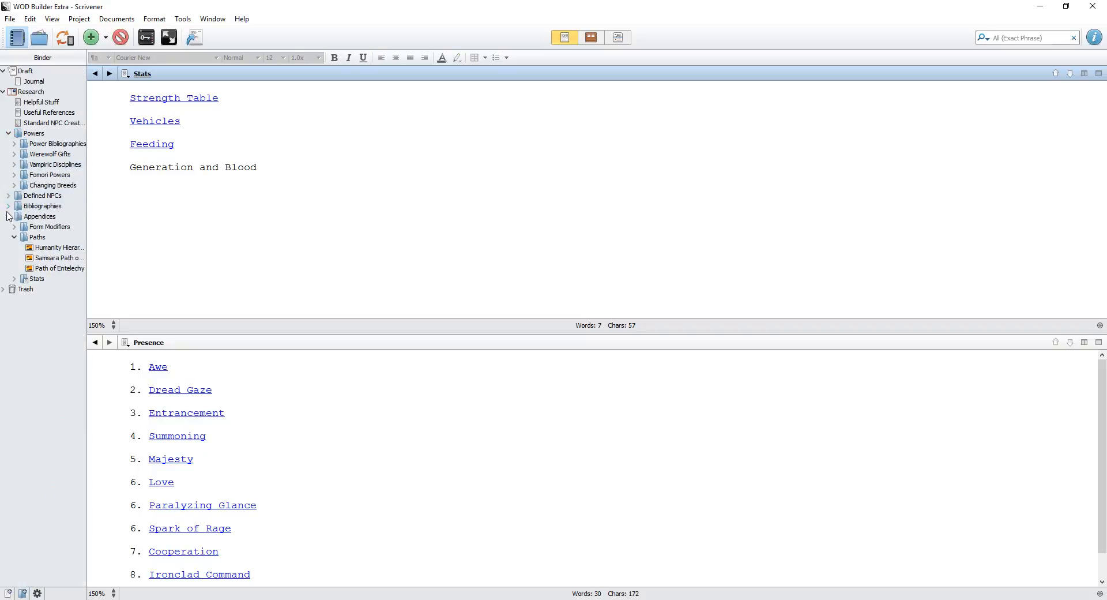
left_click(7, 197)
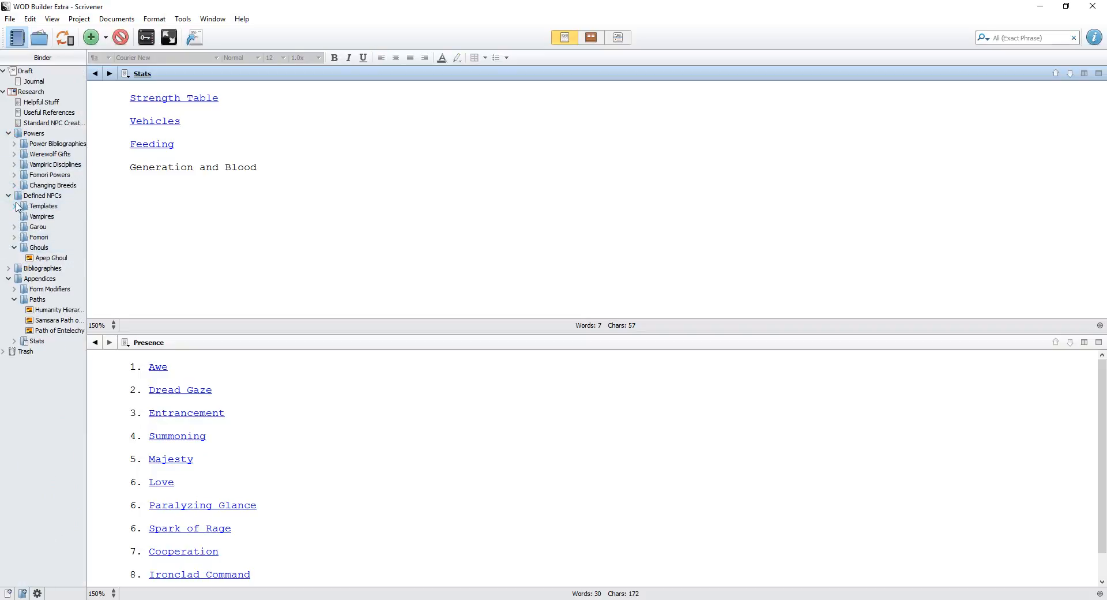
left_click(14, 206)
left_click(18, 217)
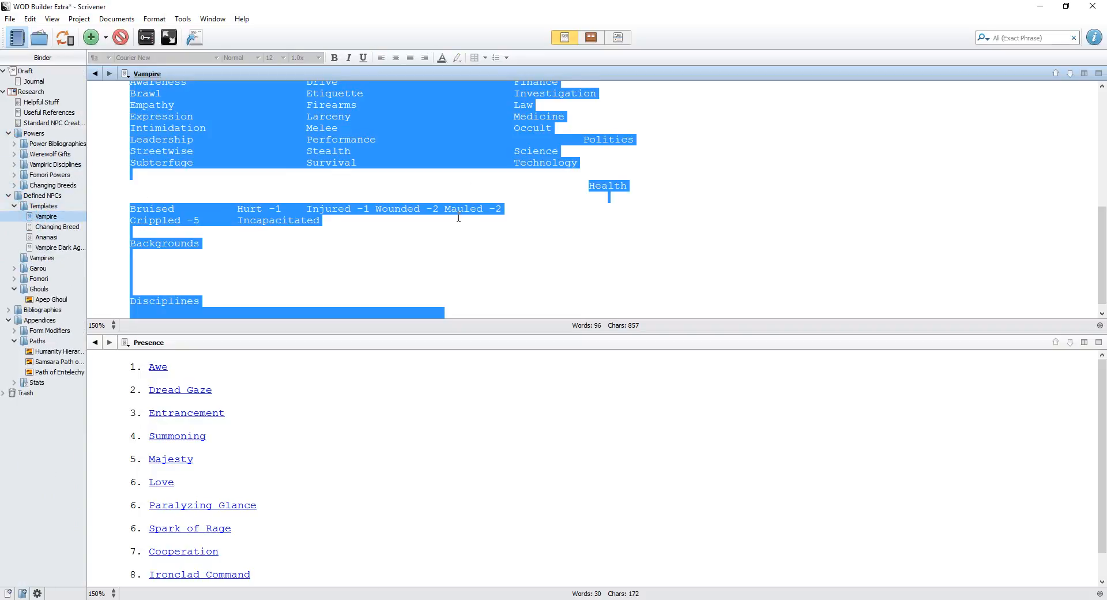
left_click(317, 225)
scroll(318, 232, "up", 4)
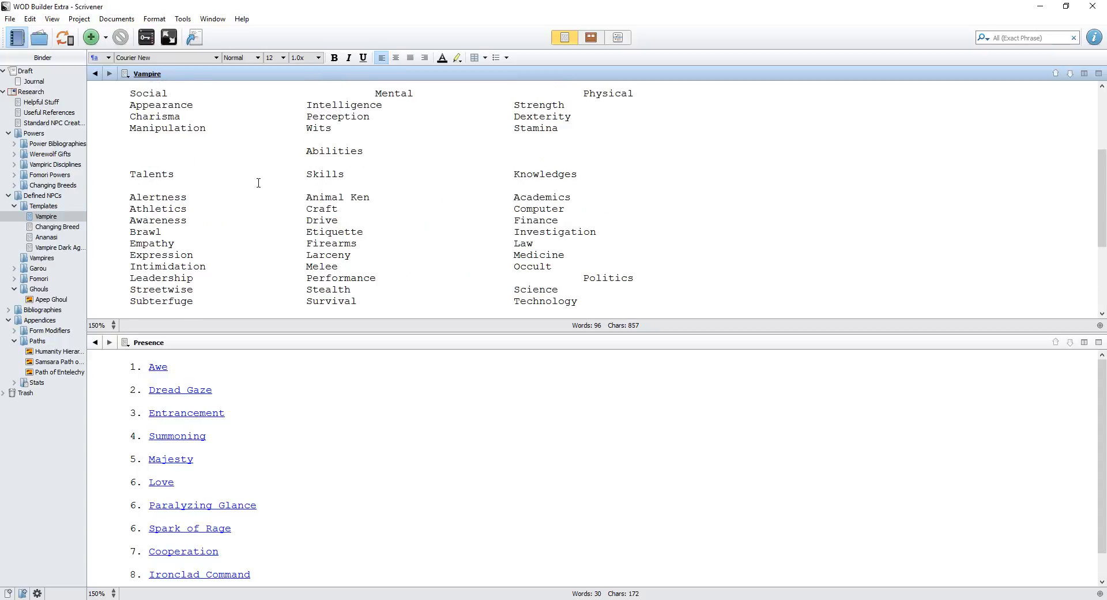
key("ctrl+a")
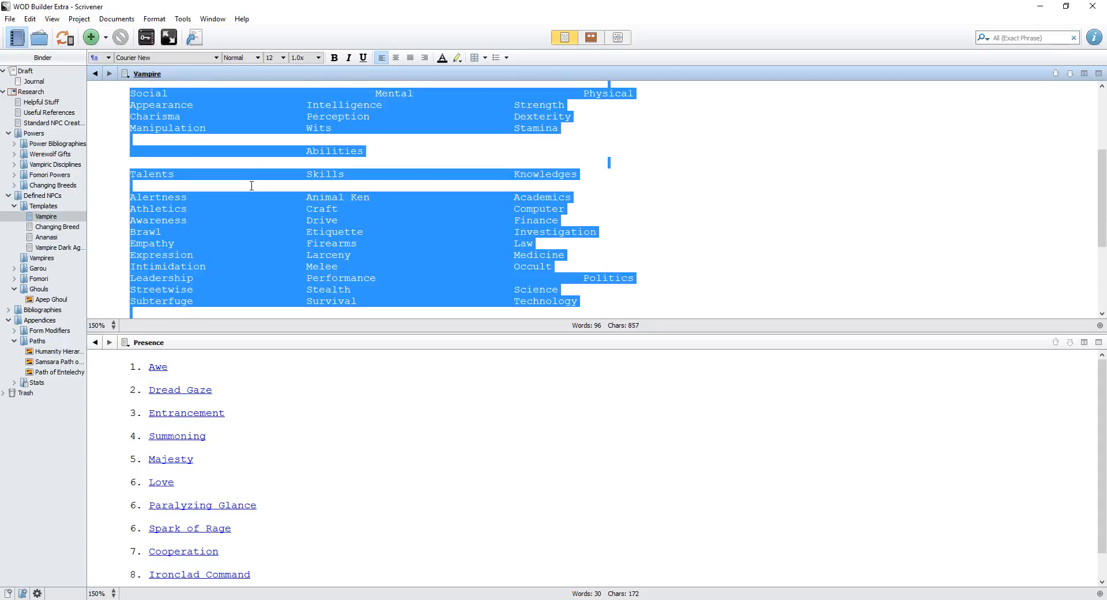
- Add a new text document titled test to the Draft folder and paste the copied Vampire template text into it
left_click(25, 70)
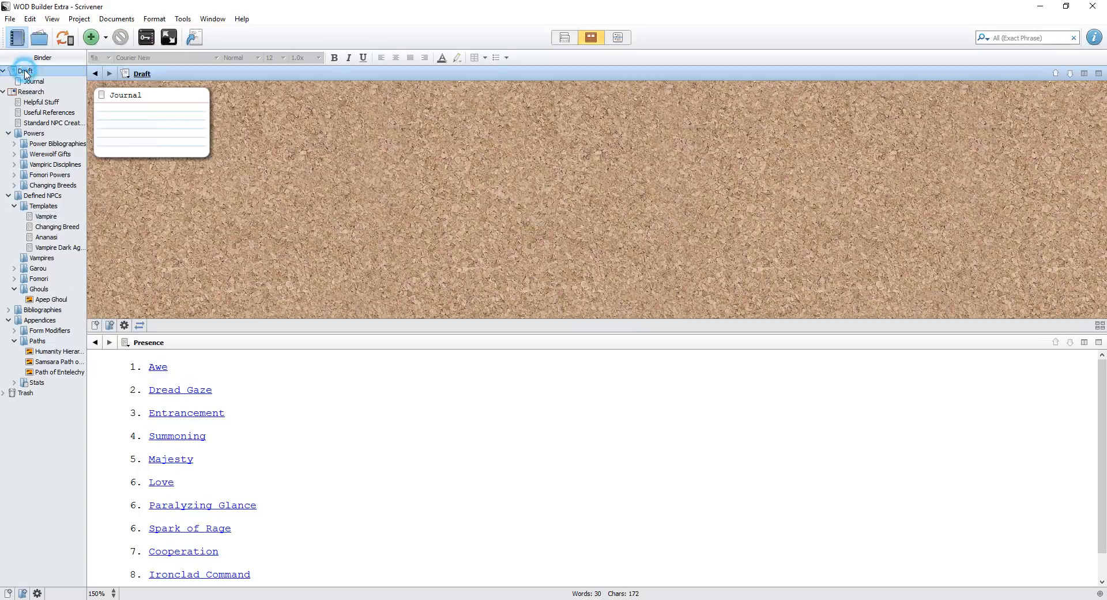
right_click(335, 146)
mouse_move(346, 152)
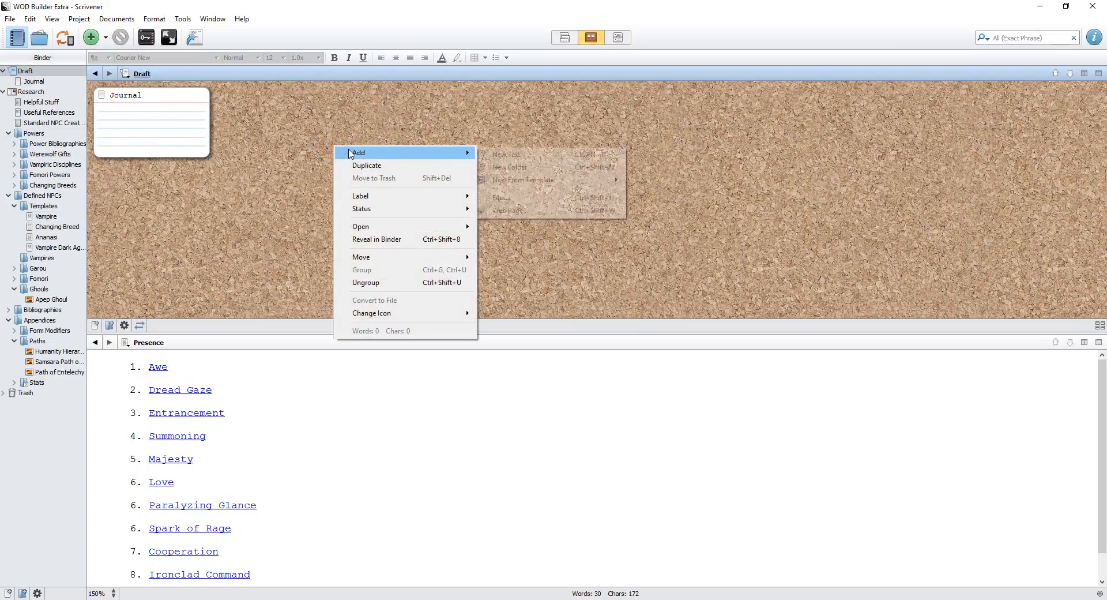
left_click(510, 154)
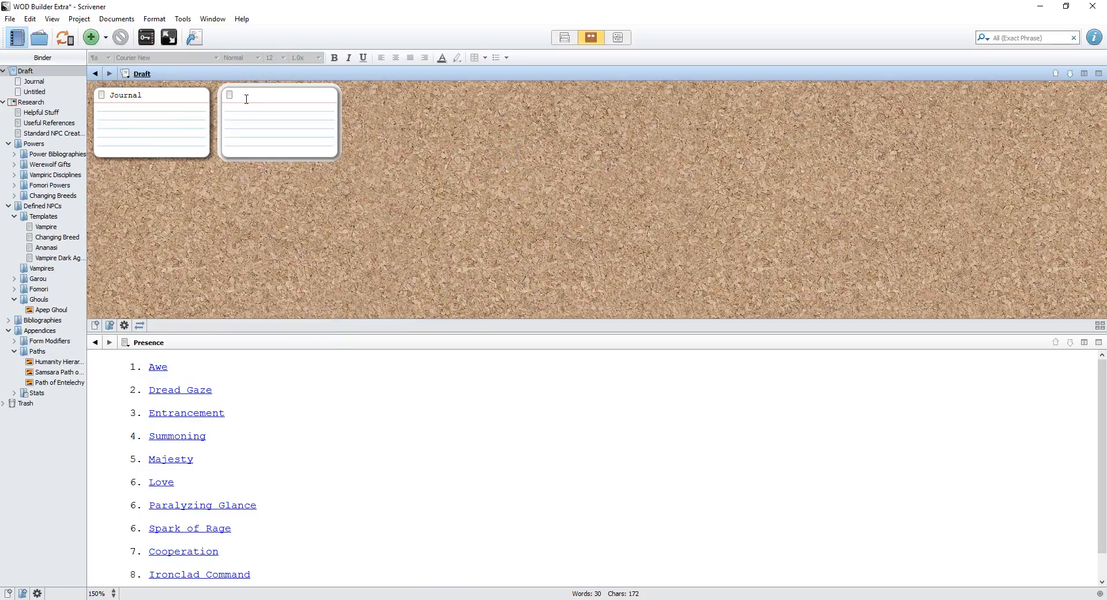
left_click(400, 206)
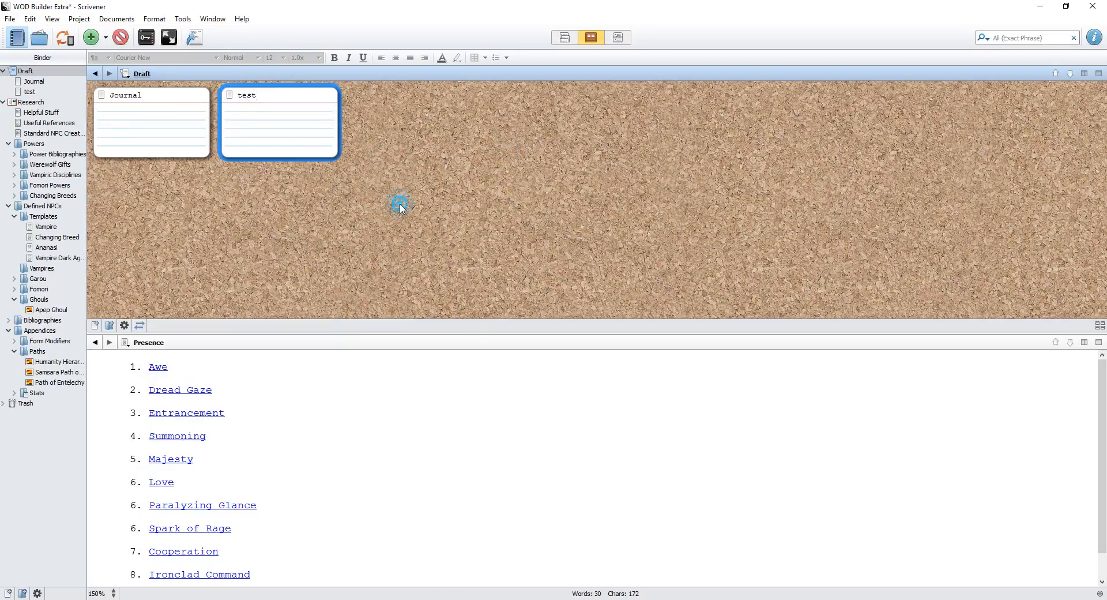
double_click(230, 97)
key("ctrl+v")
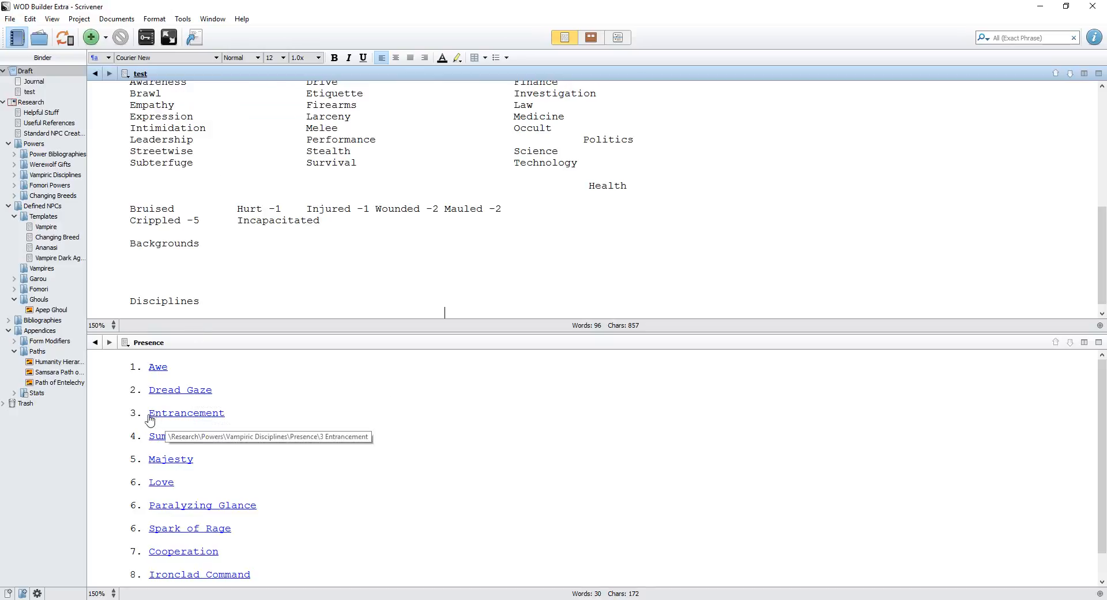
- Copy the Entrancement link from the Presence list and paste it below the Disciplines heading in the test document
left_click_drag(146, 413, 236, 412)
key("ctrl+c")
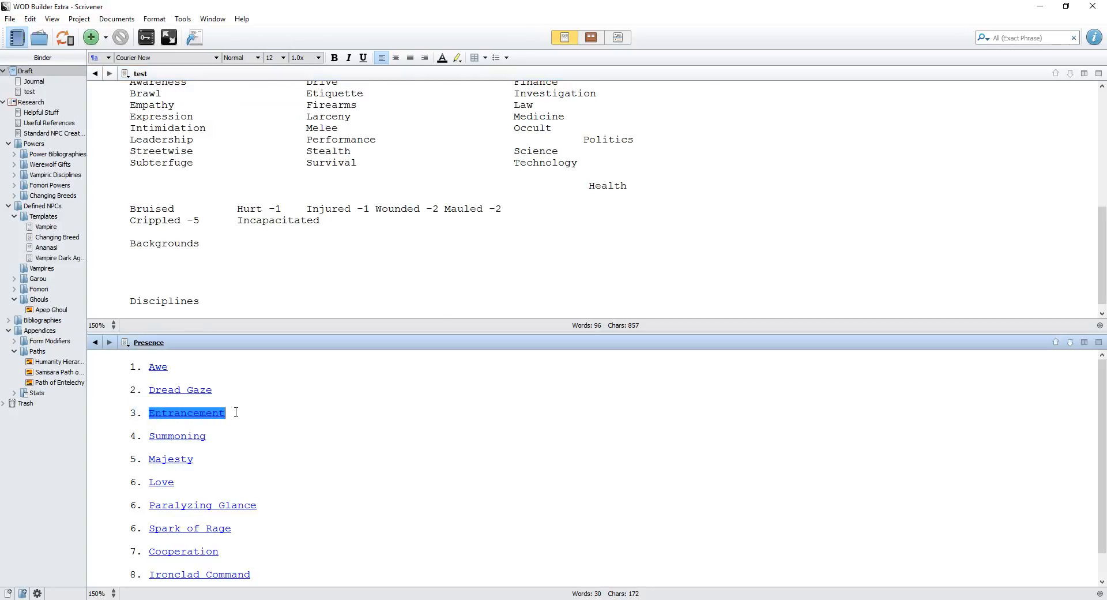
left_click(253, 302)
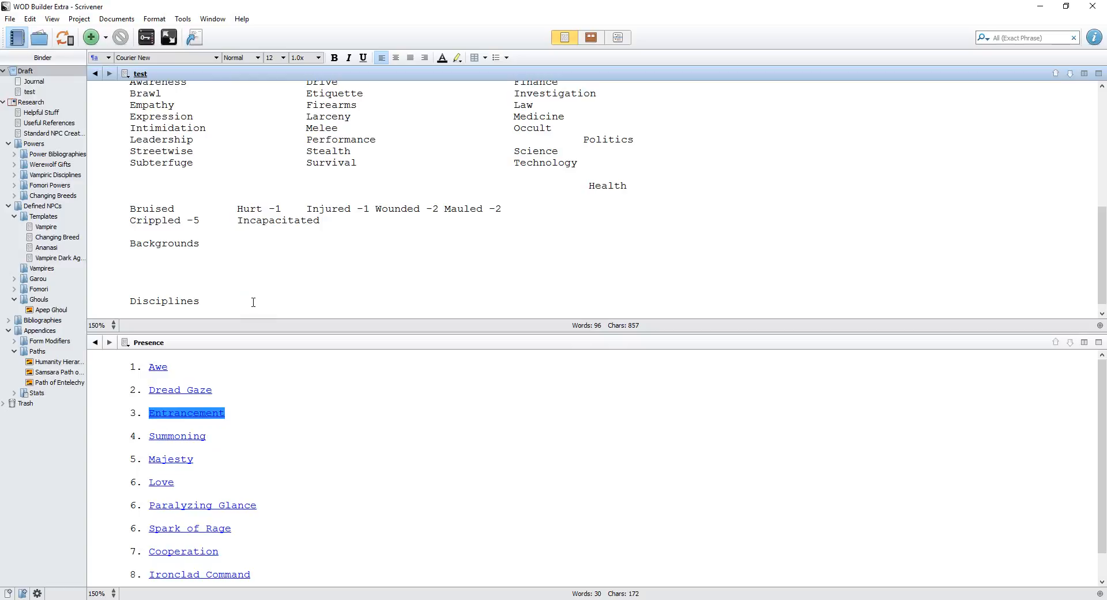
key("Return")
key("ctrl+v")
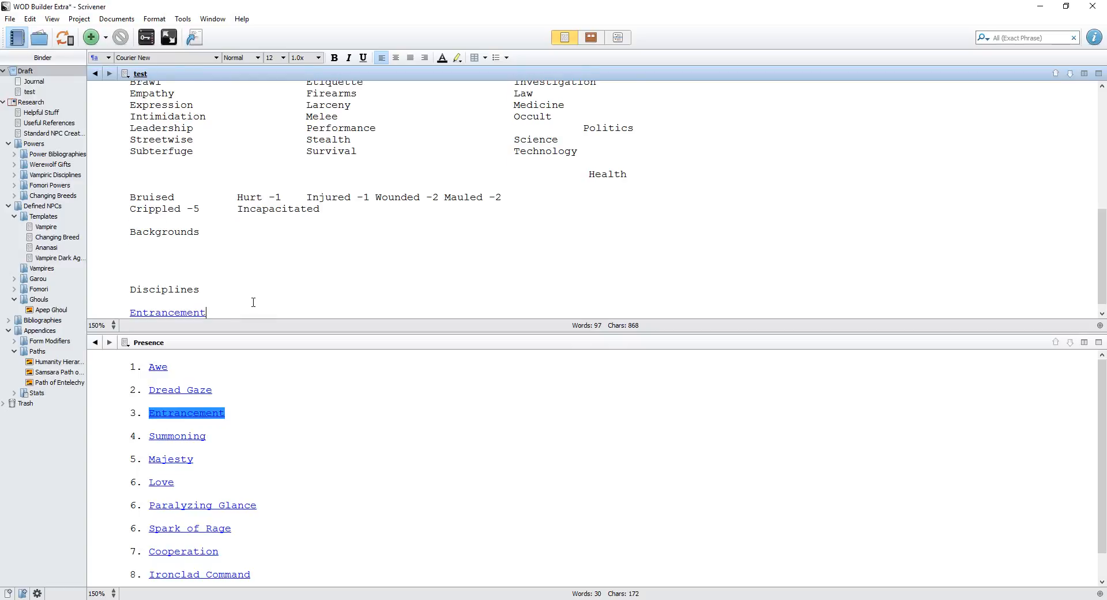
- Follow the pasted Entrancement link to view its page in the second editor, and review the test character sheet
left_click(198, 315)
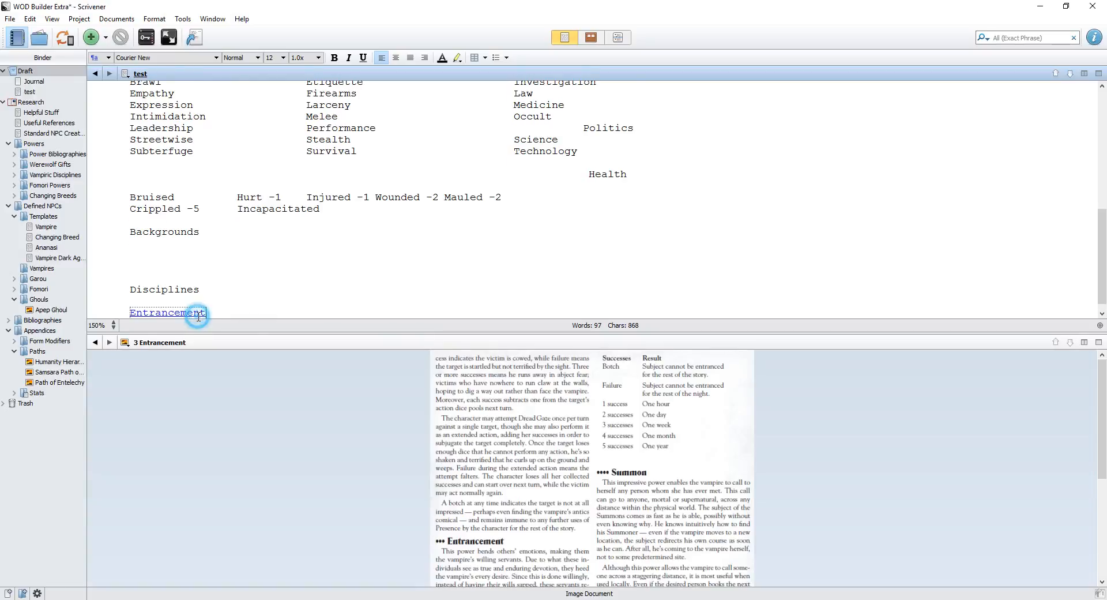
scroll(437, 172, "up", 8)
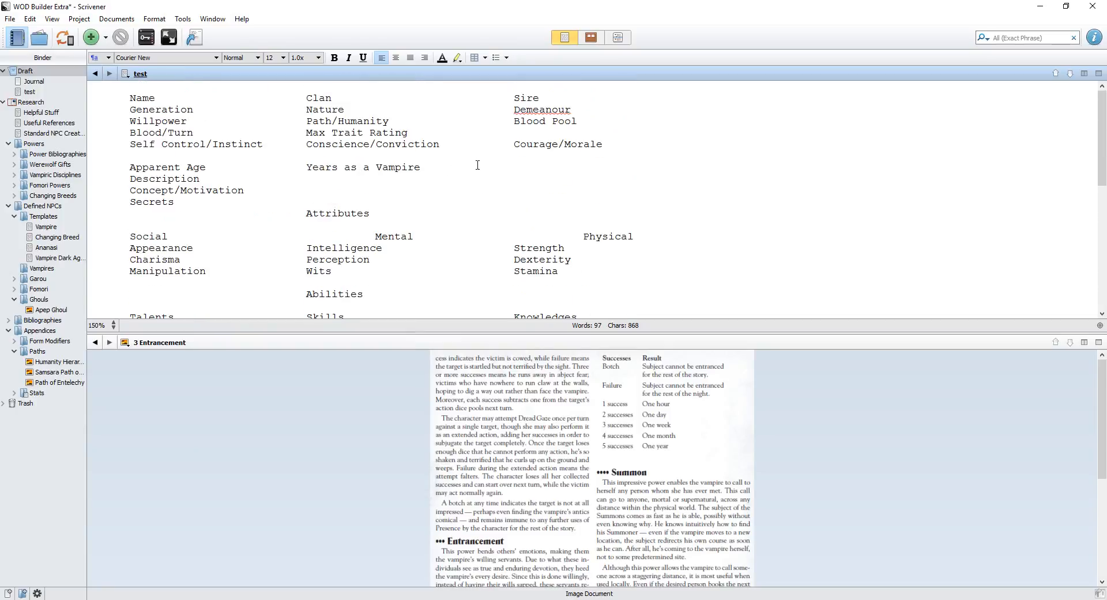
scroll(477, 165, "down", 8)
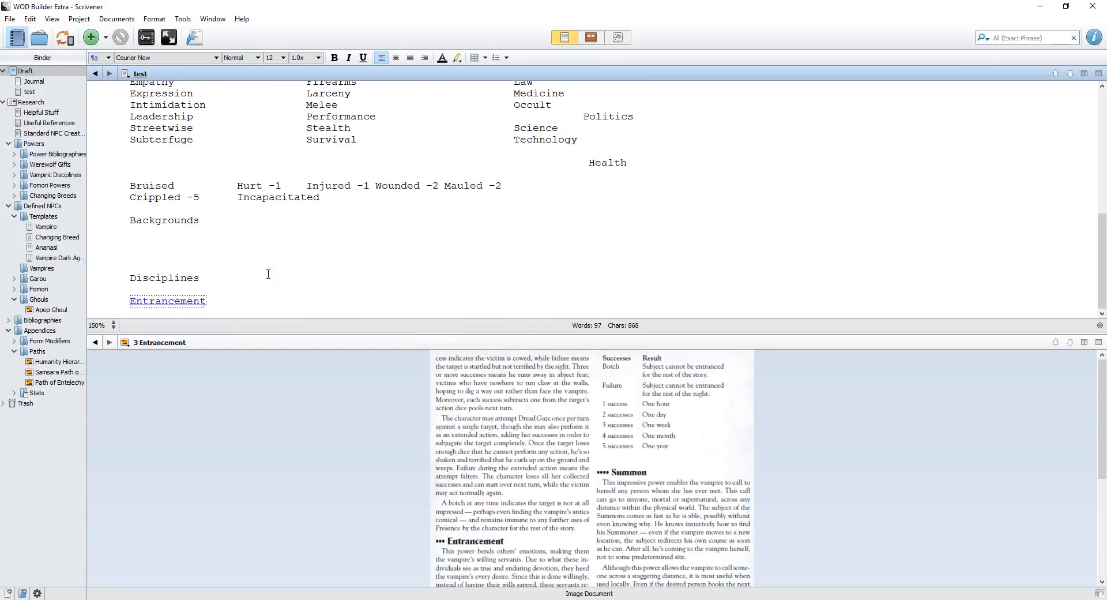